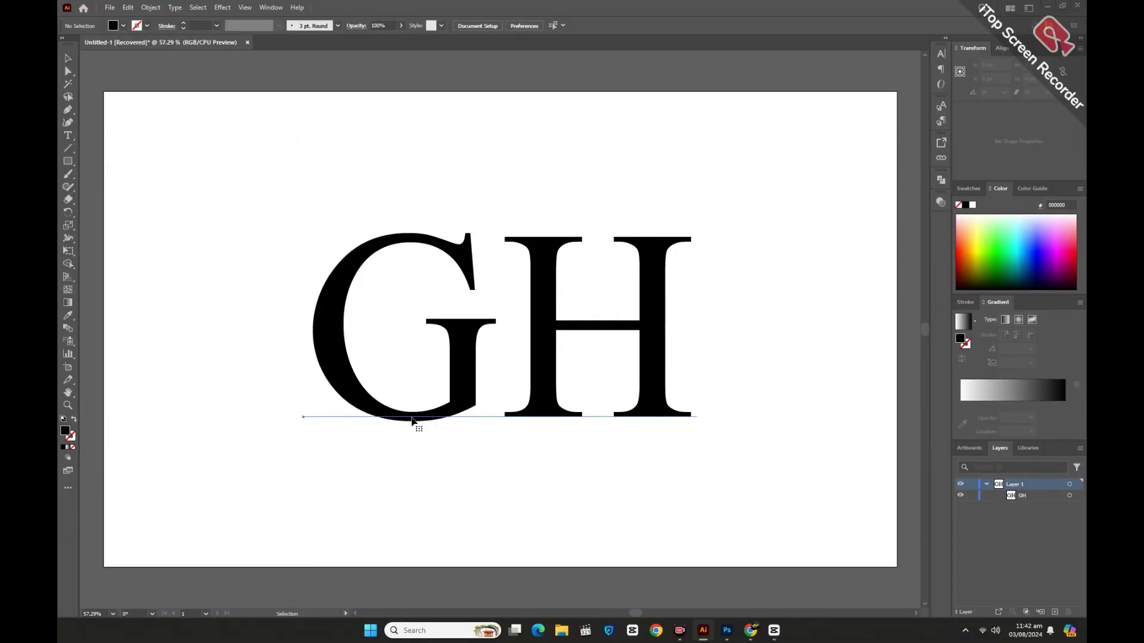
Convert the GH text to outlines and ungroup it into separate letter shapes.
left_click(424, 431)
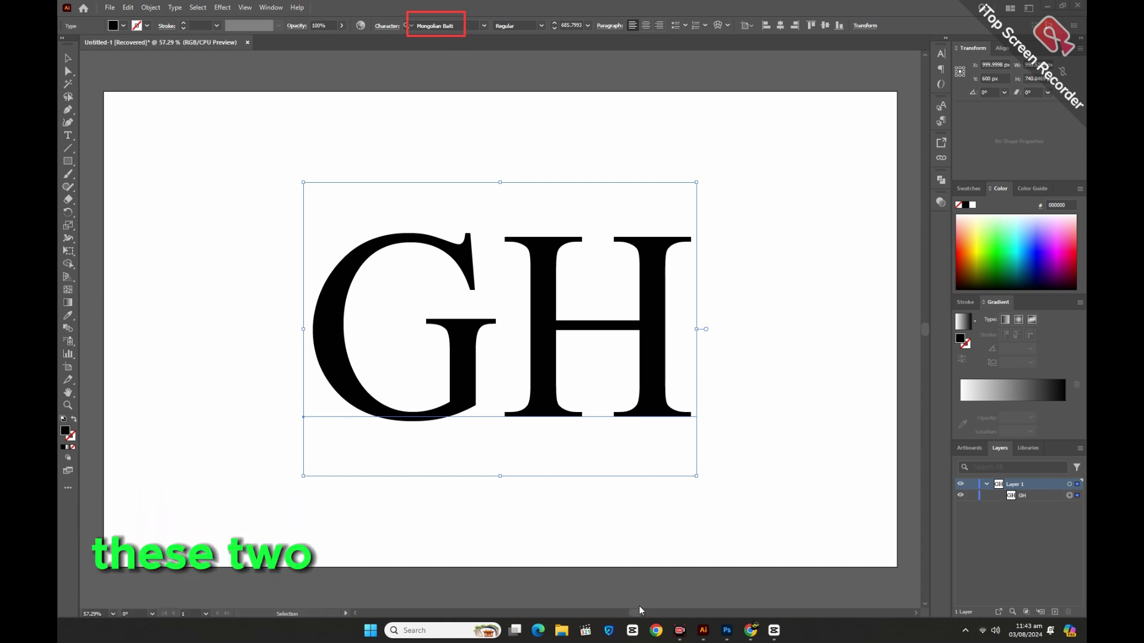
right_click(464, 354)
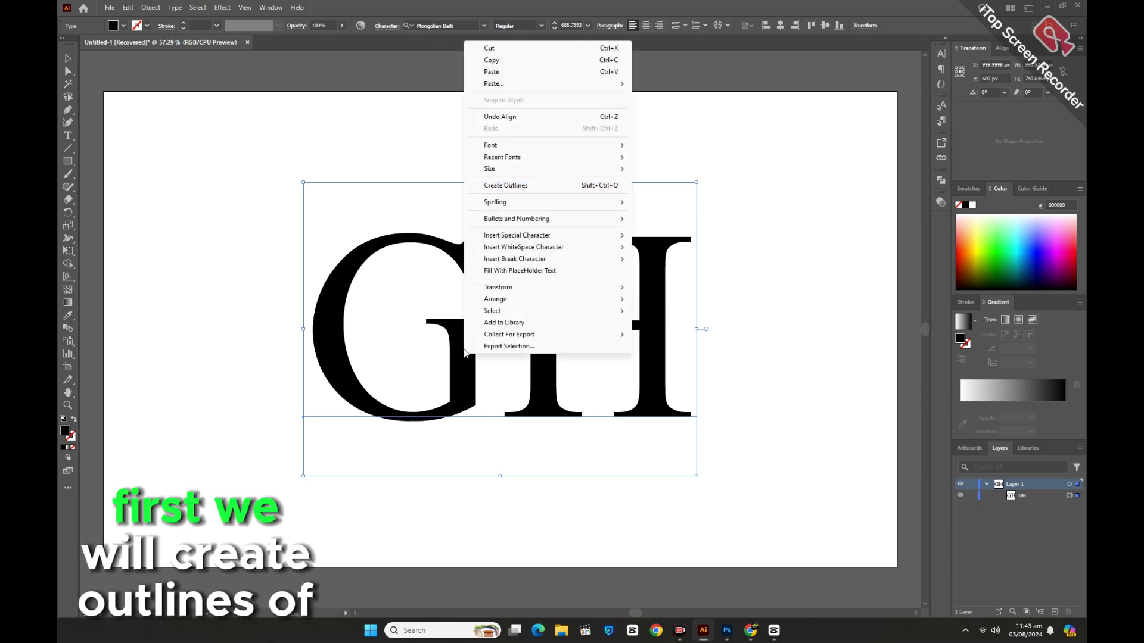
left_click(505, 186)
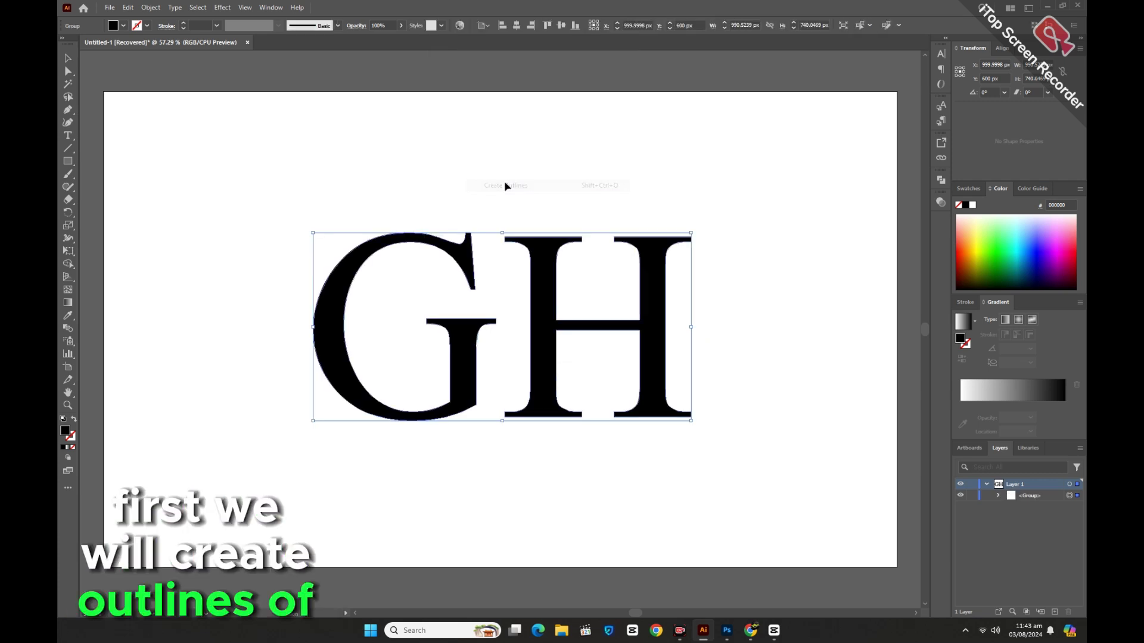
right_click(458, 258)
left_click(502, 401)
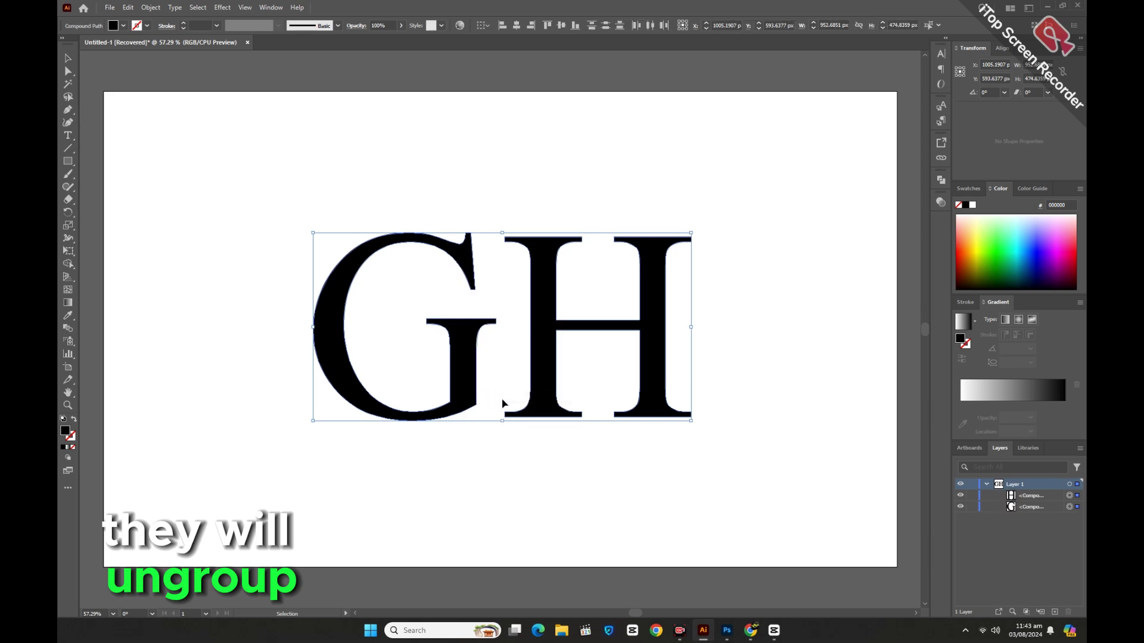
left_click(470, 203)
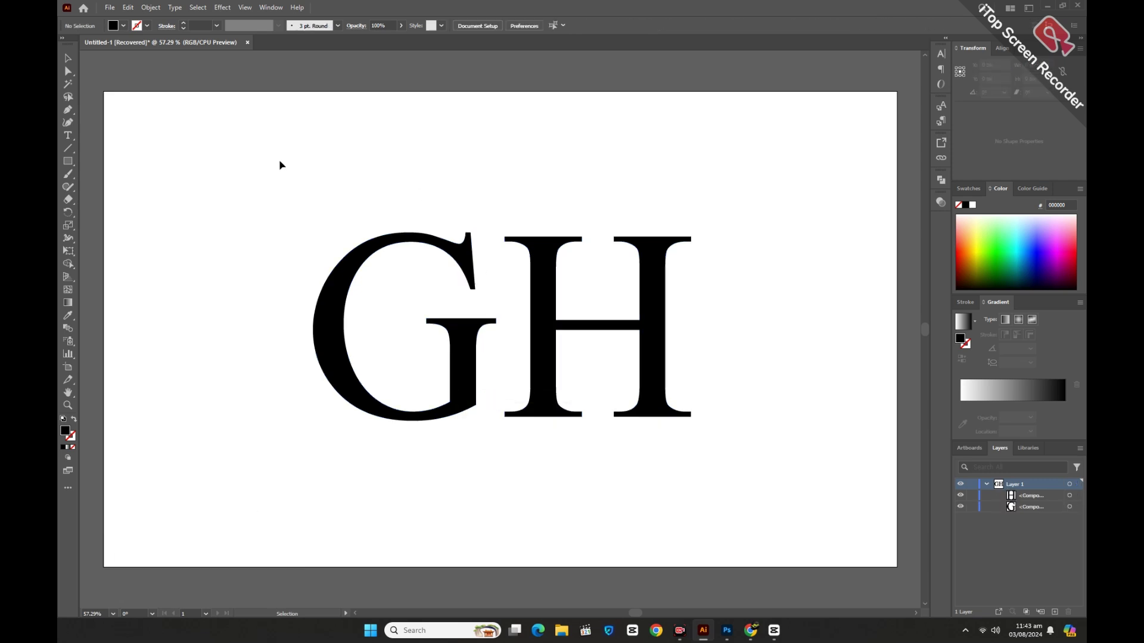
Draw a horizontal rectangle about 250 by 93 px covering the H's upper-left serif.
left_click(68, 163)
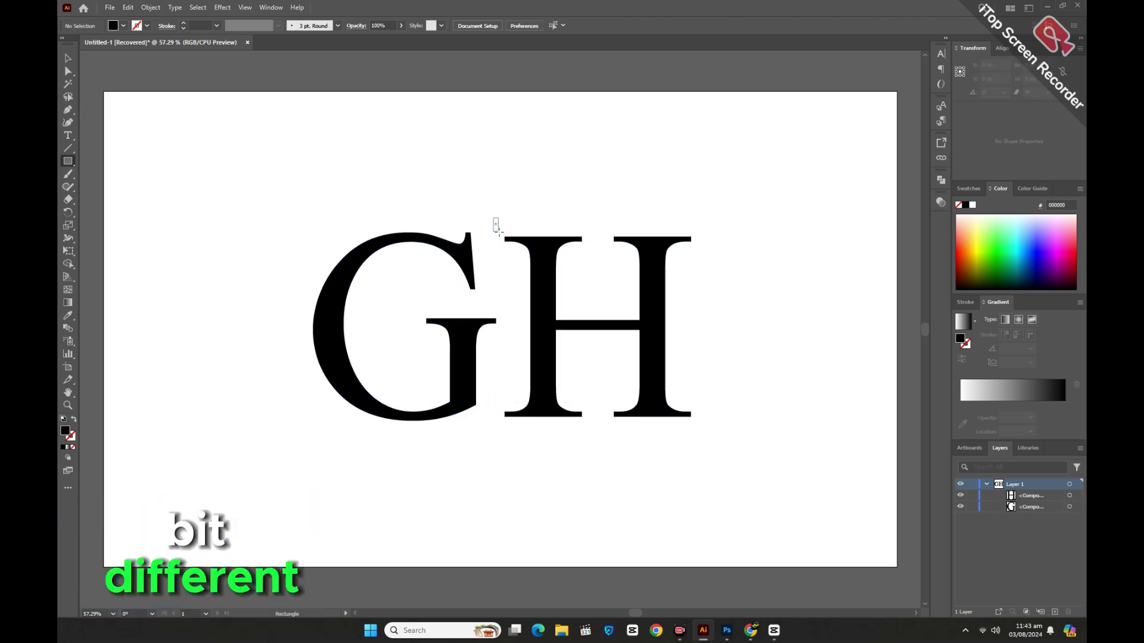
left_click_drag(498, 231, 592, 255)
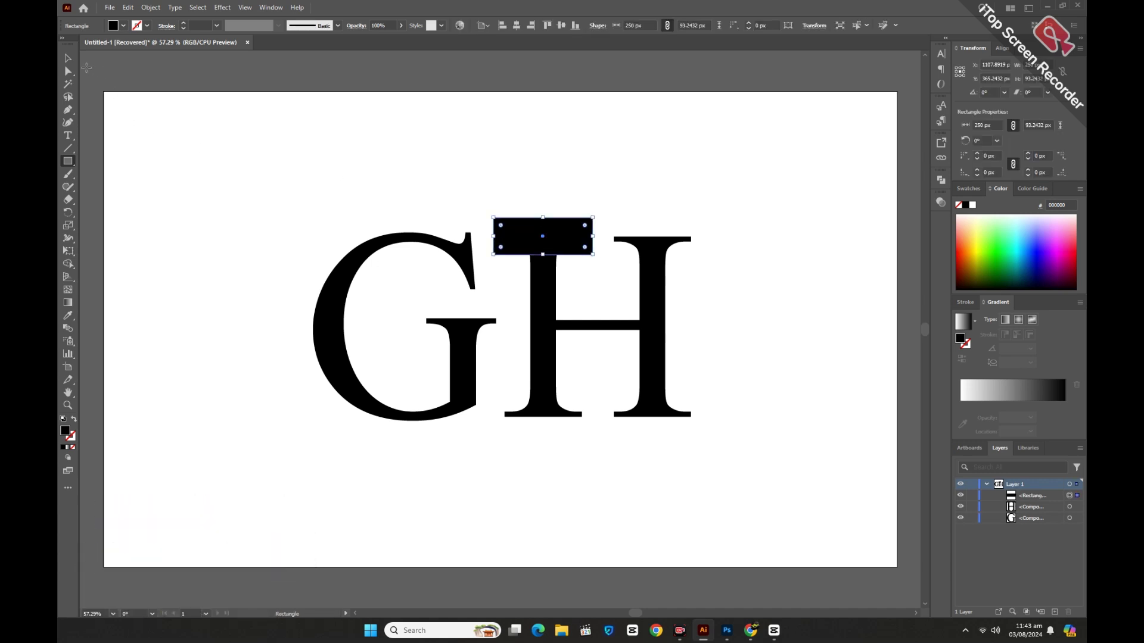
left_click(69, 59)
left_click(151, 121)
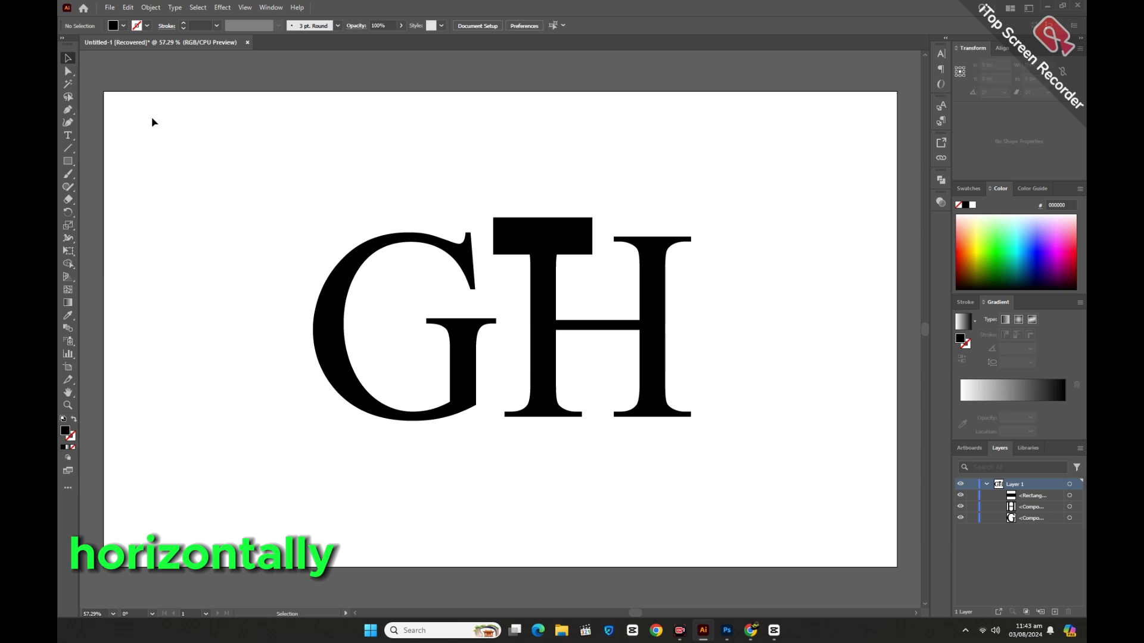
Fill the rectangle over the H's upper-left serif with white.
left_click(541, 241)
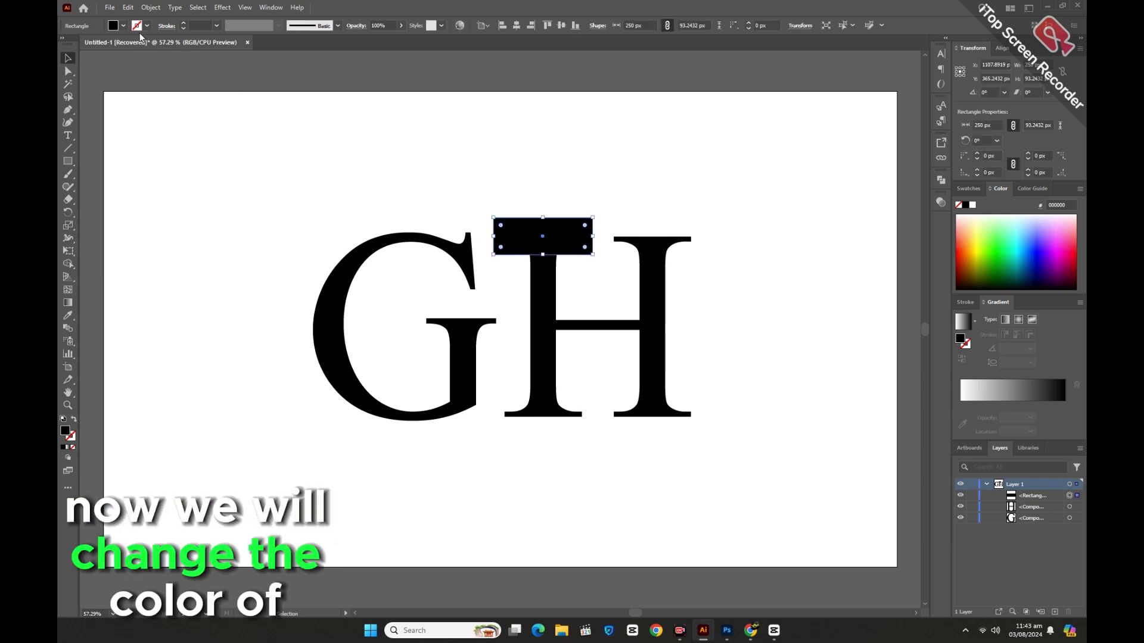
left_click(114, 28)
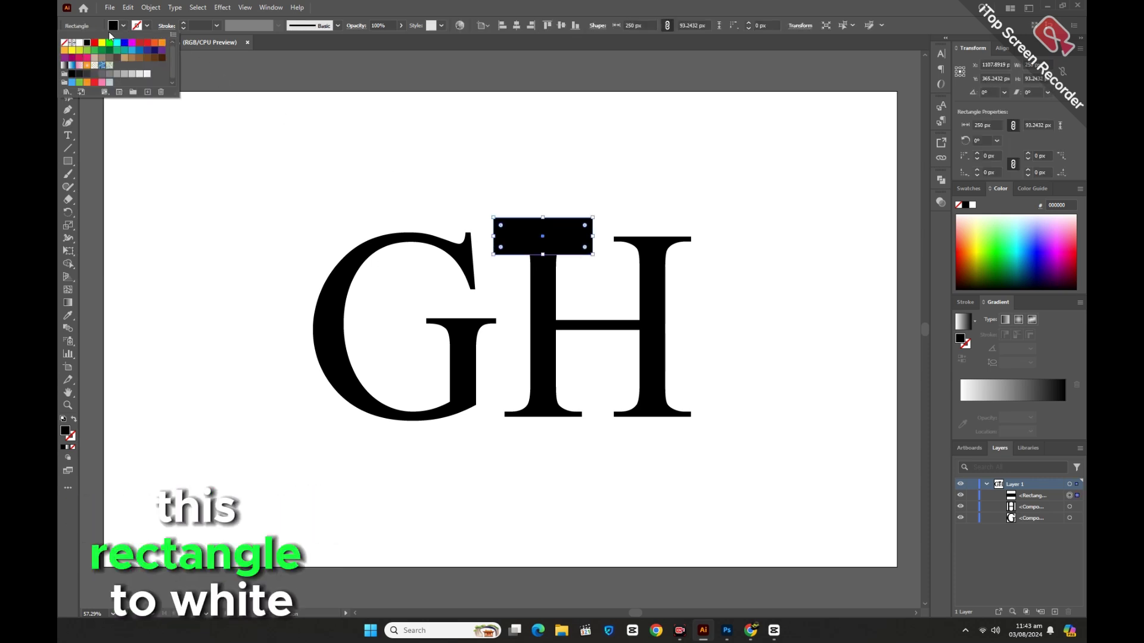
left_click(79, 43)
left_click(281, 233)
left_click(283, 234)
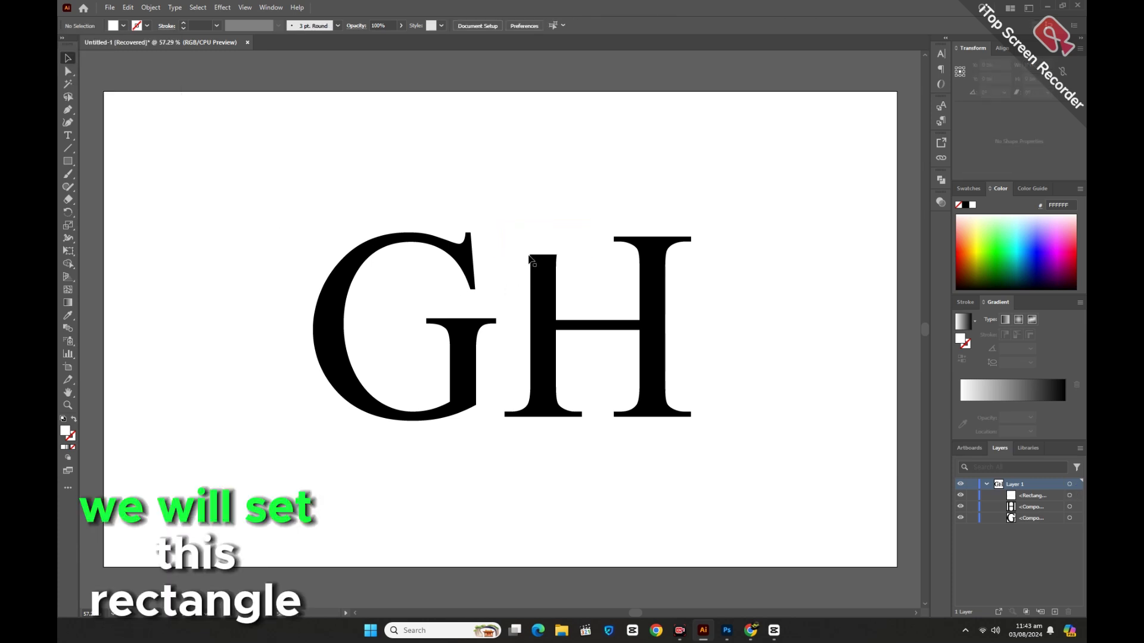
Place copies of the white rectangle over the H's other three serifs, the G's spur serif and the G's upper terminal.
left_click_drag(530, 242, 653, 412)
left_click_drag(542, 244, 472, 260)
left_click(652, 412, "shift")
left_click(727, 327)
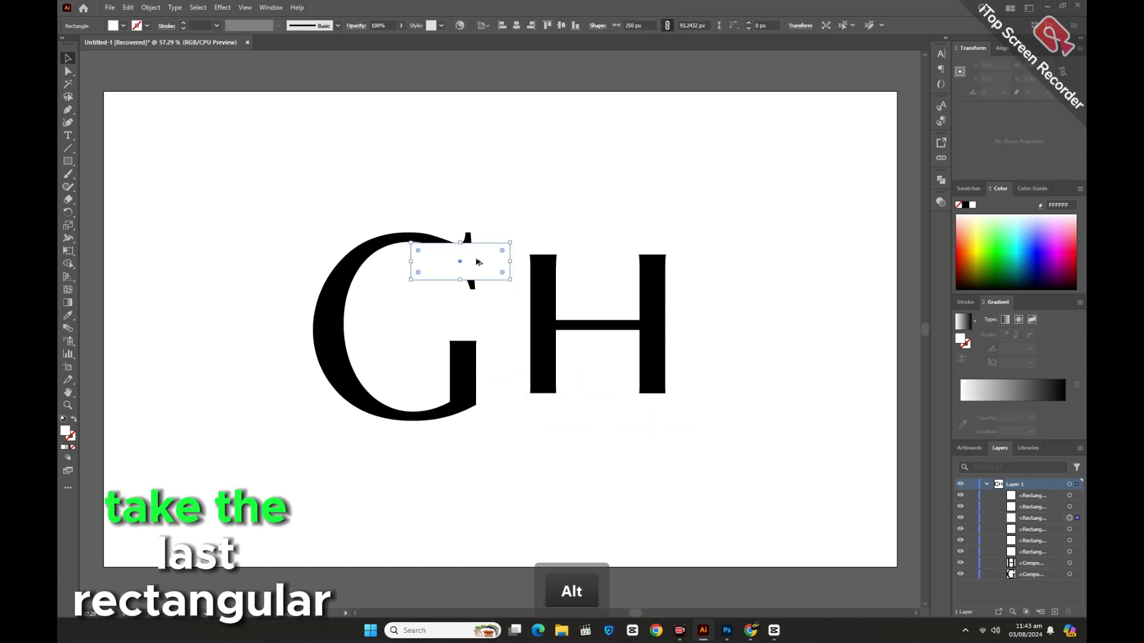
Rotate the white rectangle over the G's upper terminal by 90°.
double_click(69, 212)
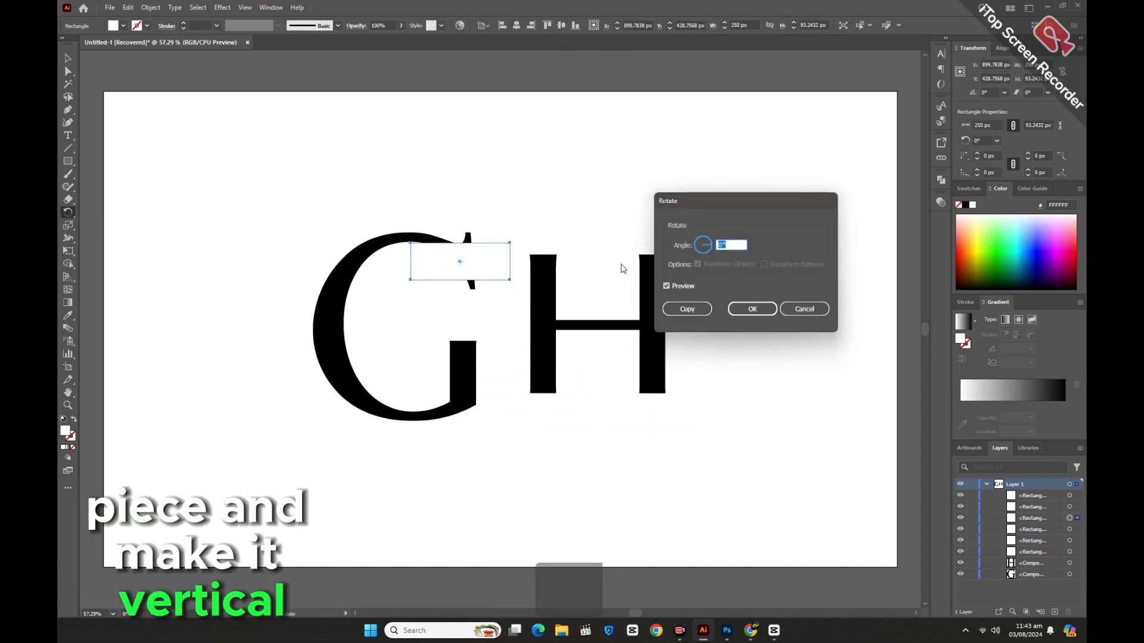
left_click(719, 244)
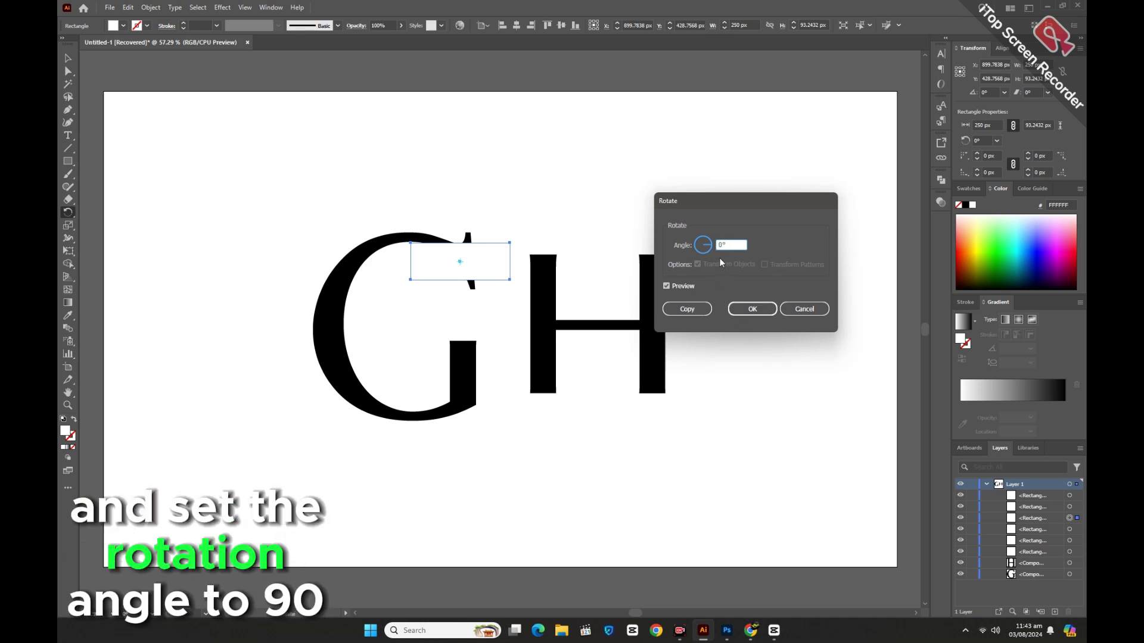
type("9")
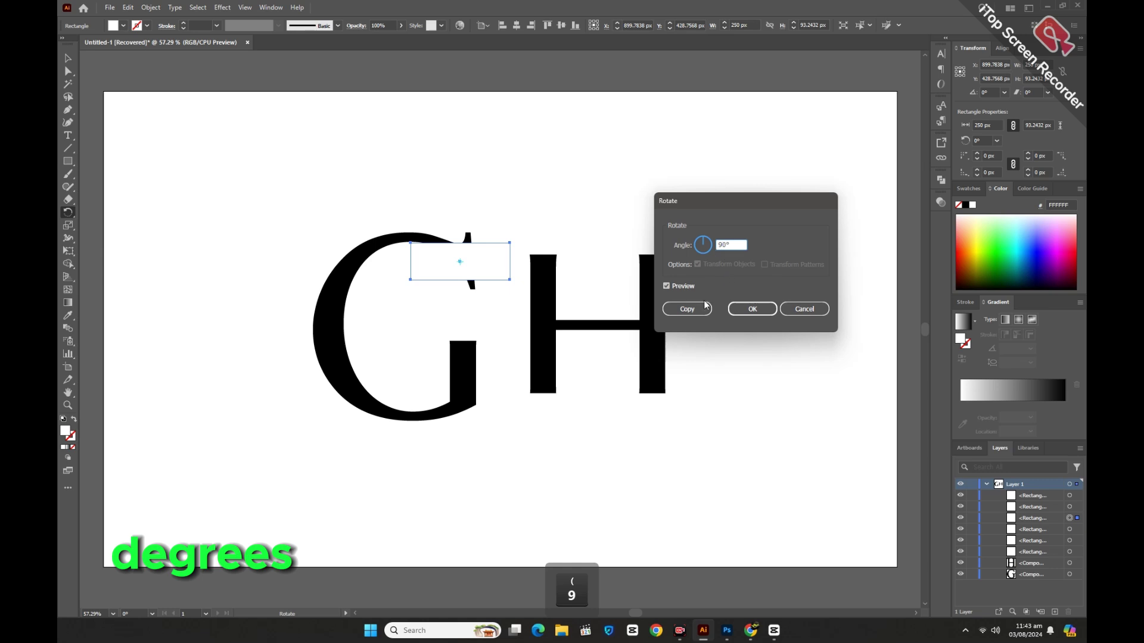
left_click(736, 313)
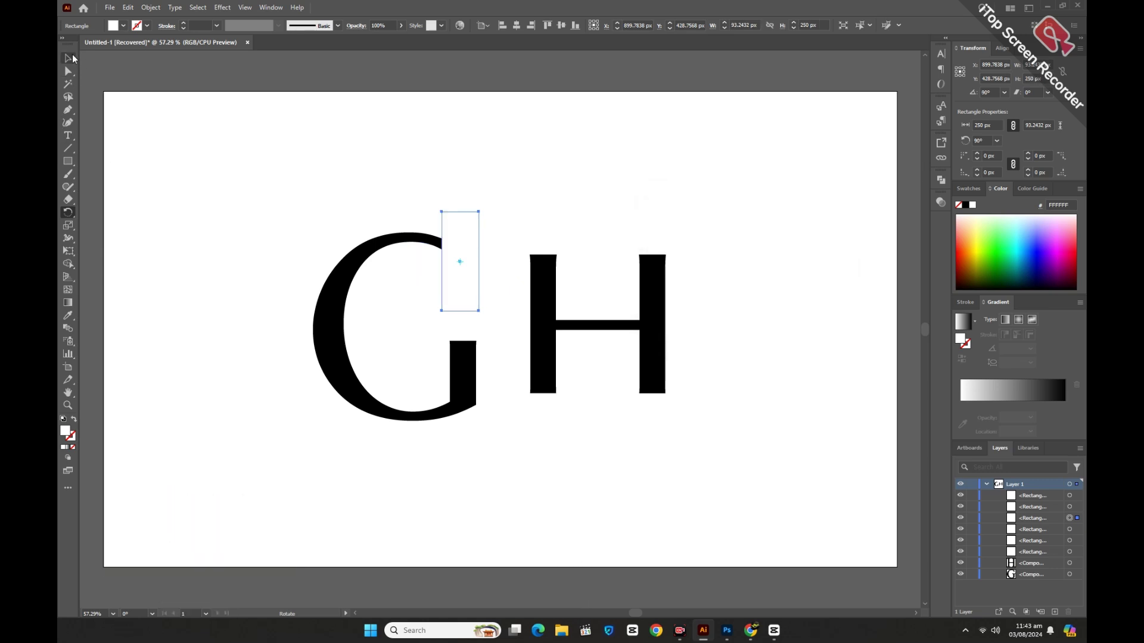
left_click(68, 57)
left_click(166, 233)
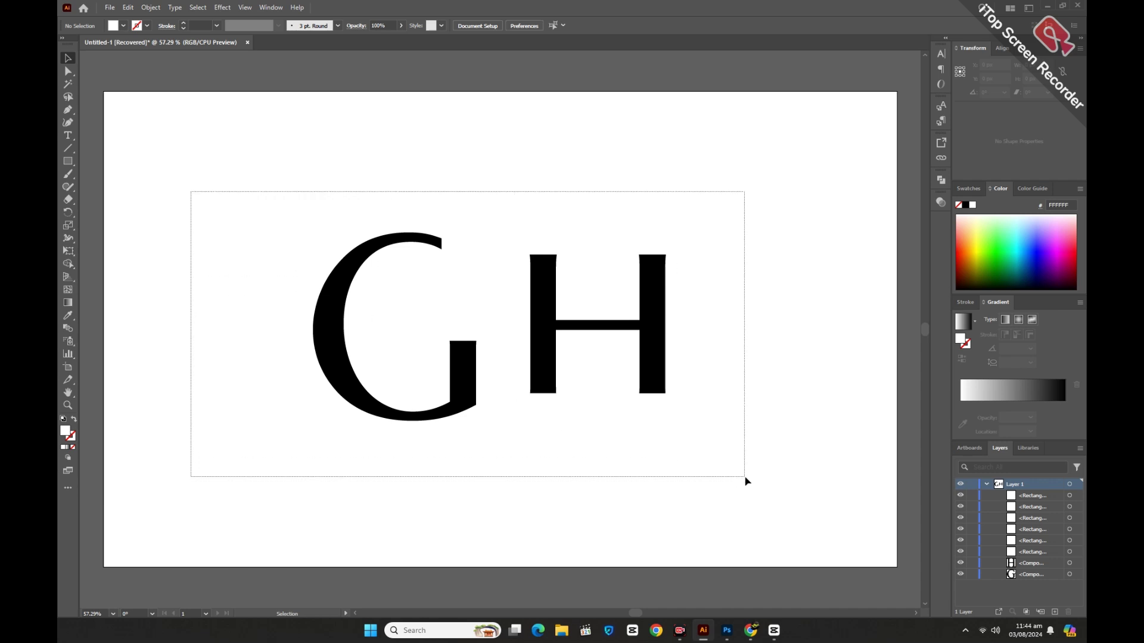
Divide both letters and all the covering rectangles with Pathfinder, and ungroup the resulting pieces.
left_click_drag(747, 481, 745, 481)
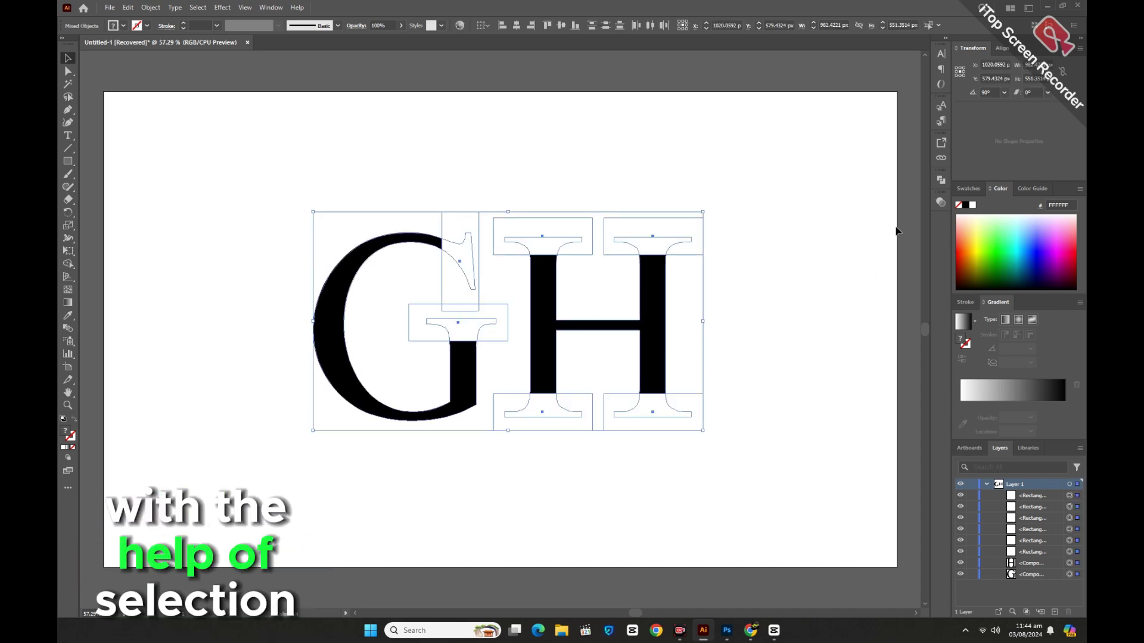
left_click(941, 182)
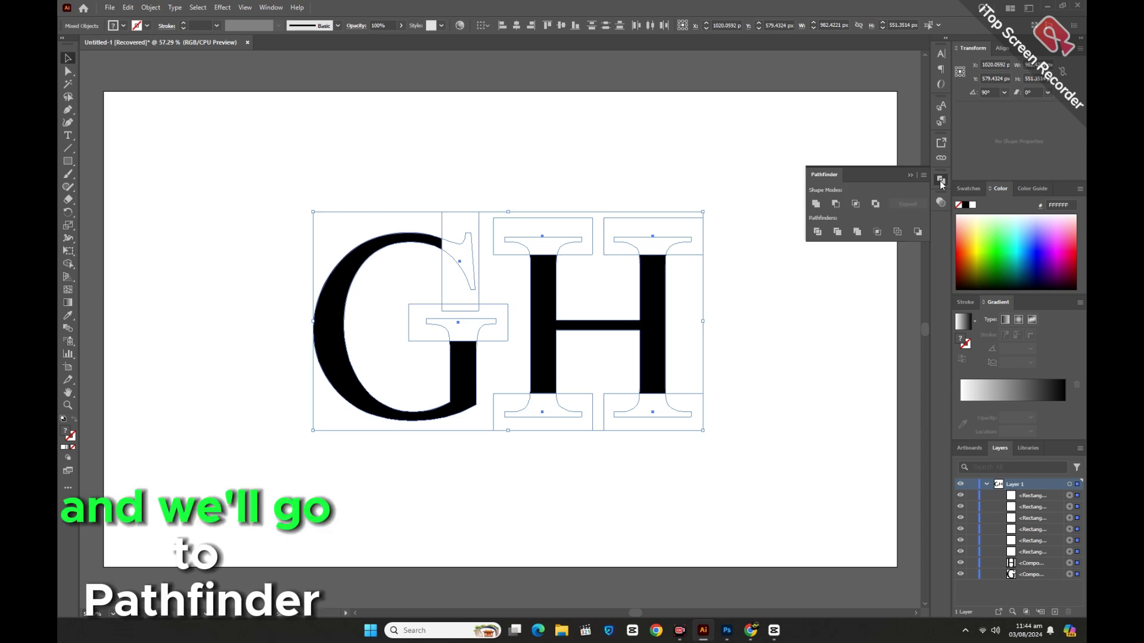
left_click(817, 236)
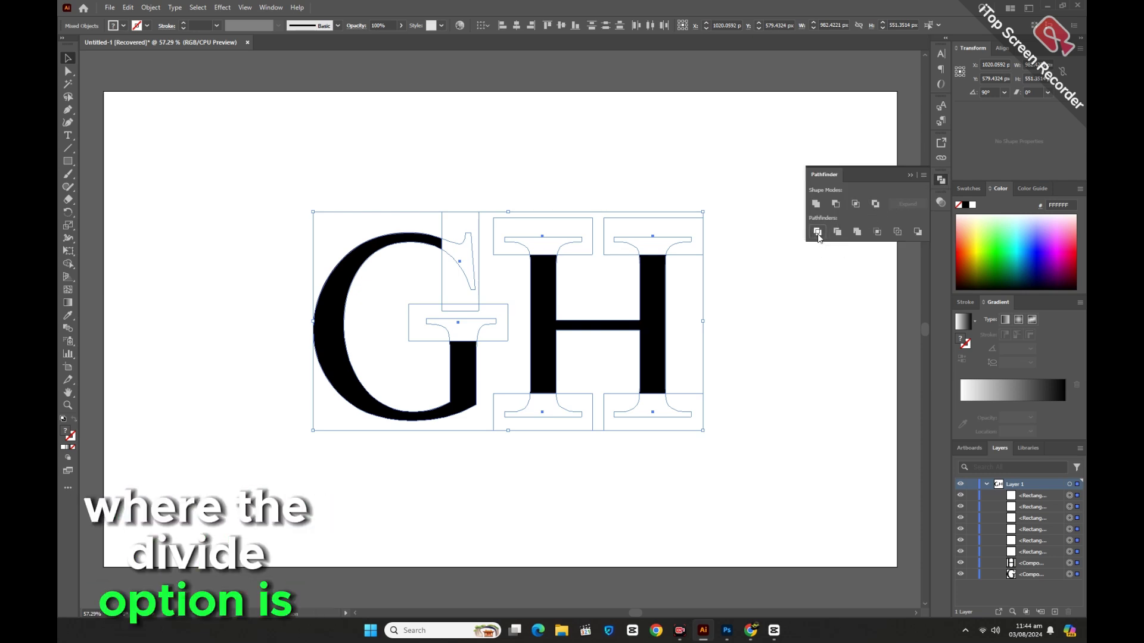
right_click(736, 249)
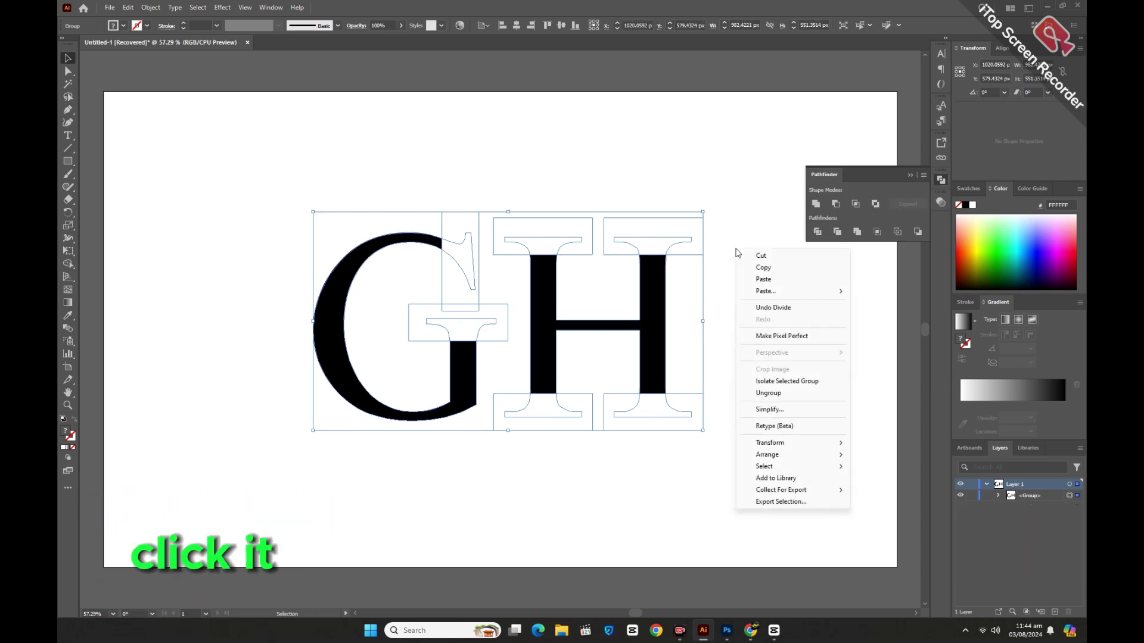
left_click(763, 395)
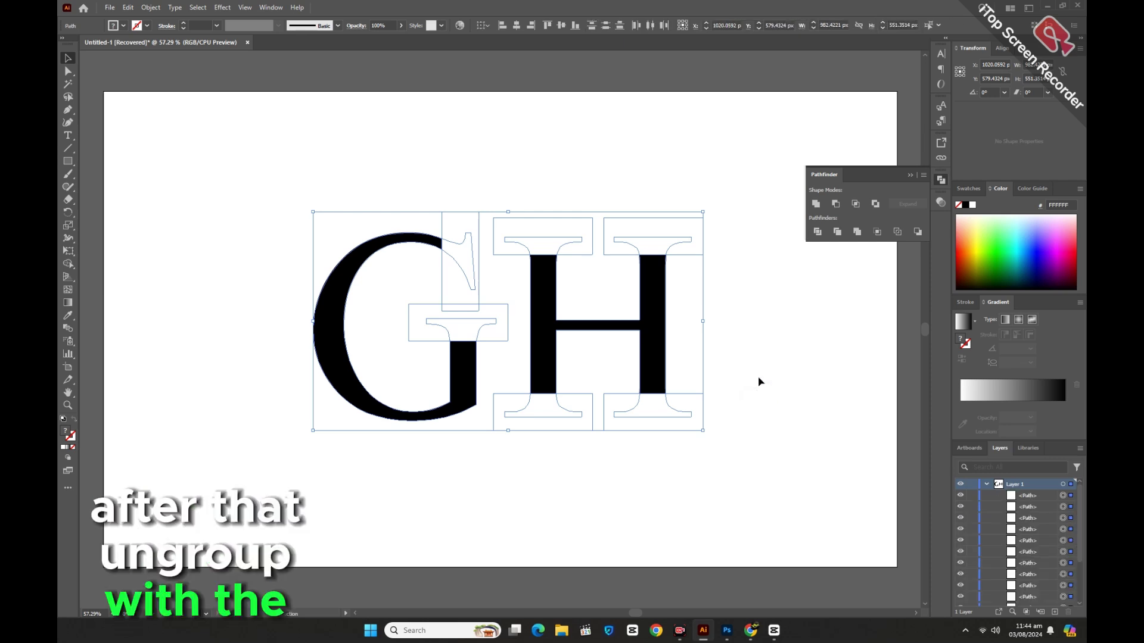
left_click(755, 334)
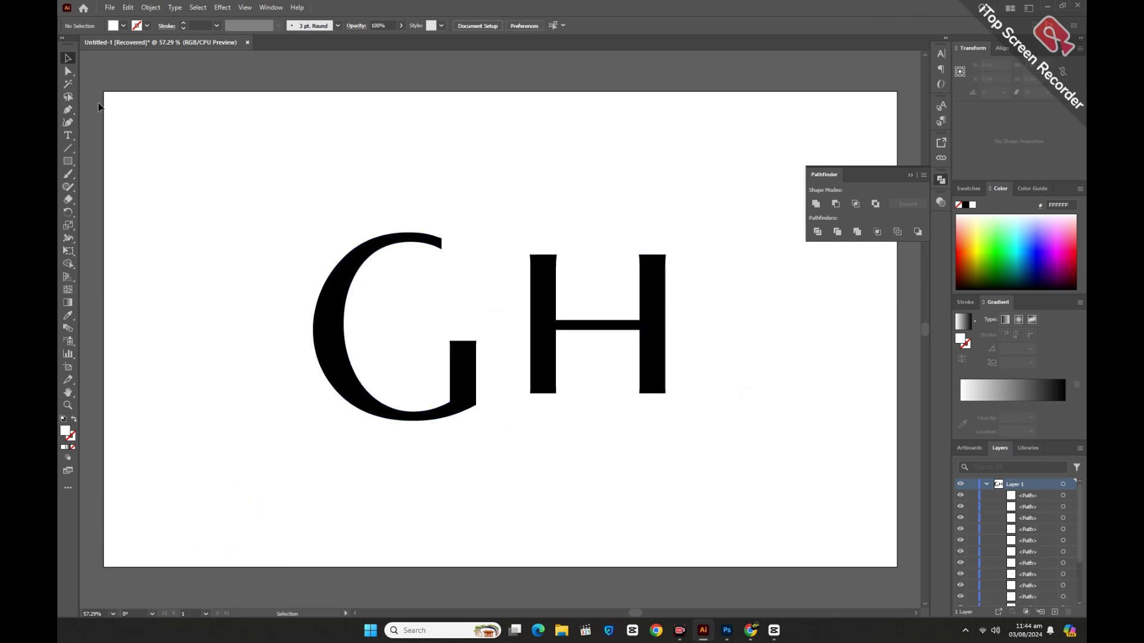
Select all white pieces with the Magic Wand and delete them, and remove the leftover empty path so only G and H remain.
left_click(68, 83)
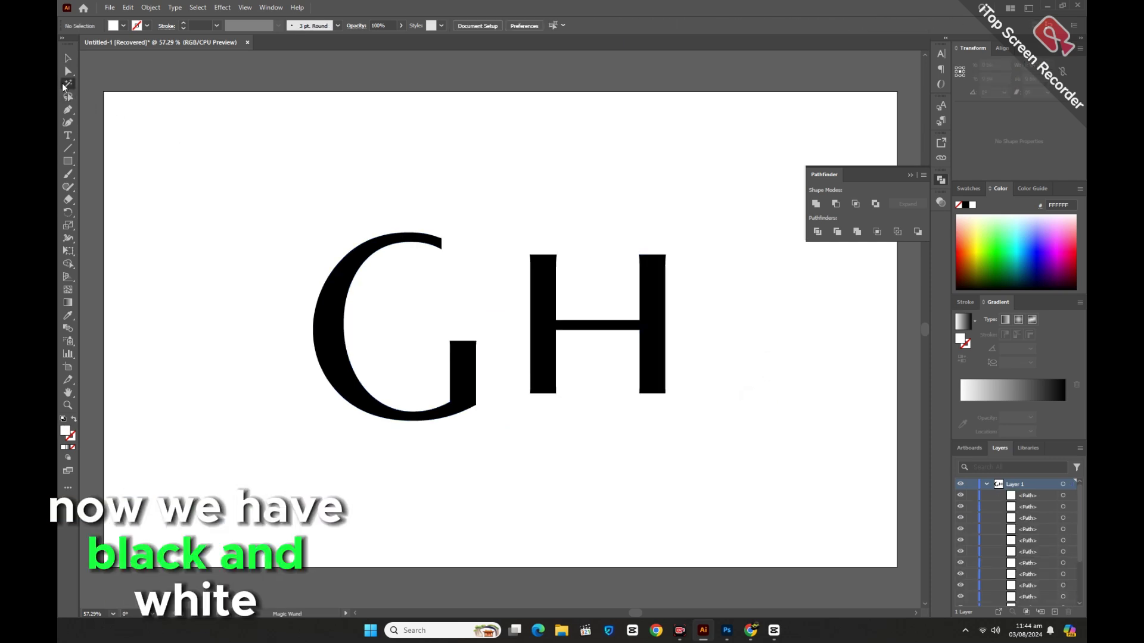
left_click(452, 246)
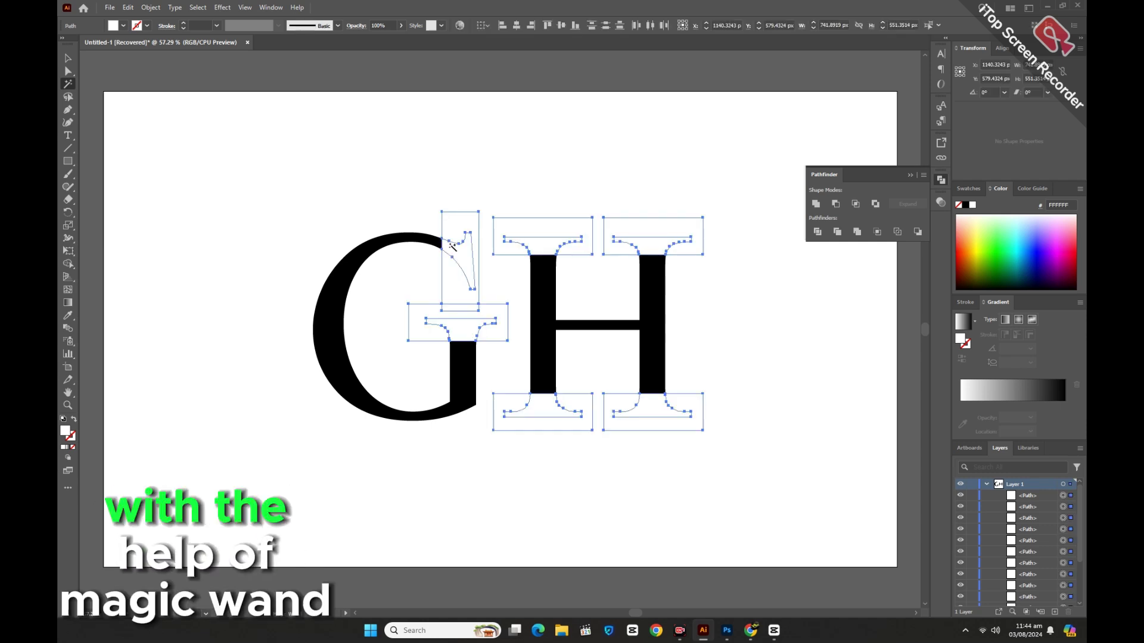
key("Delete")
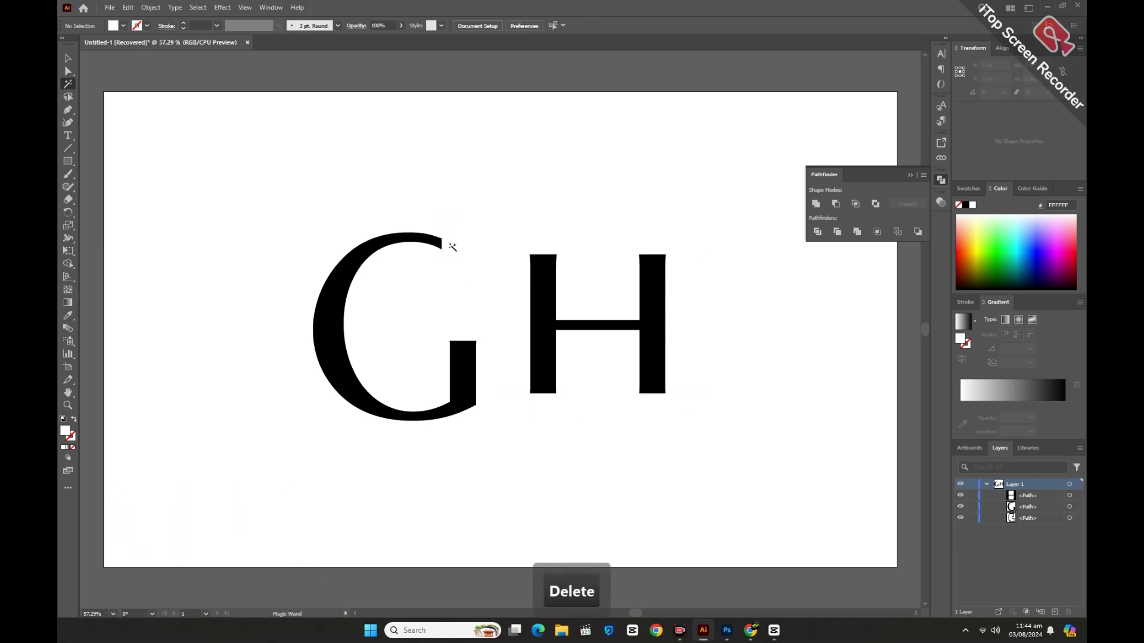
left_click(66, 57)
left_click_drag(232, 180, 710, 445)
left_click(710, 445)
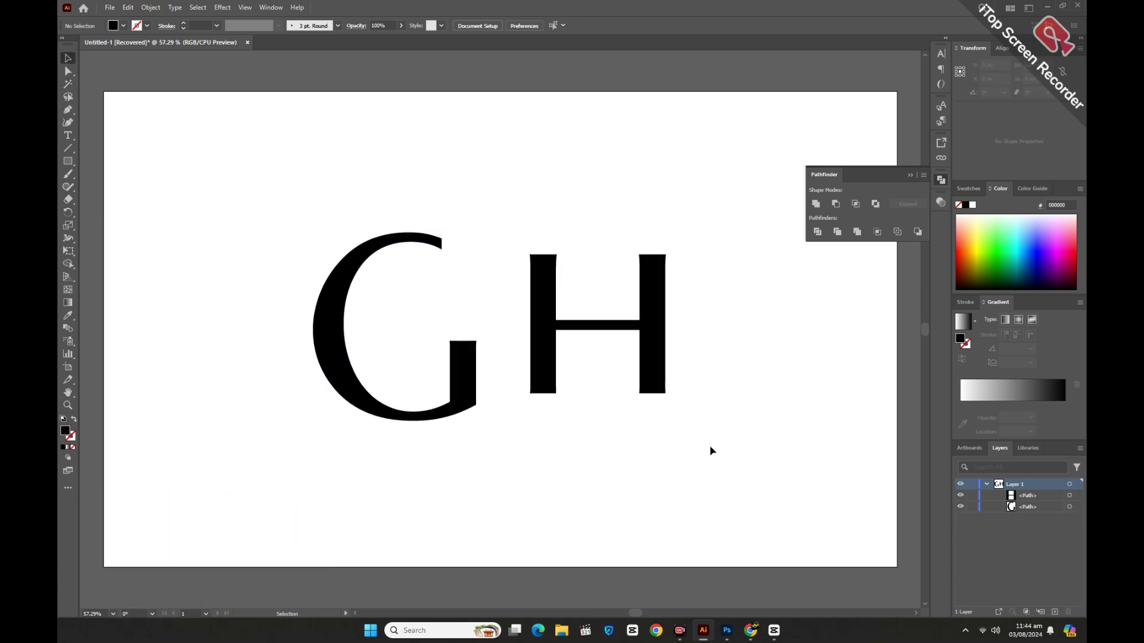
Copy the trimmed G and H and paste the duplicates directly behind the originals.
left_click_drag(317, 201, 757, 470)
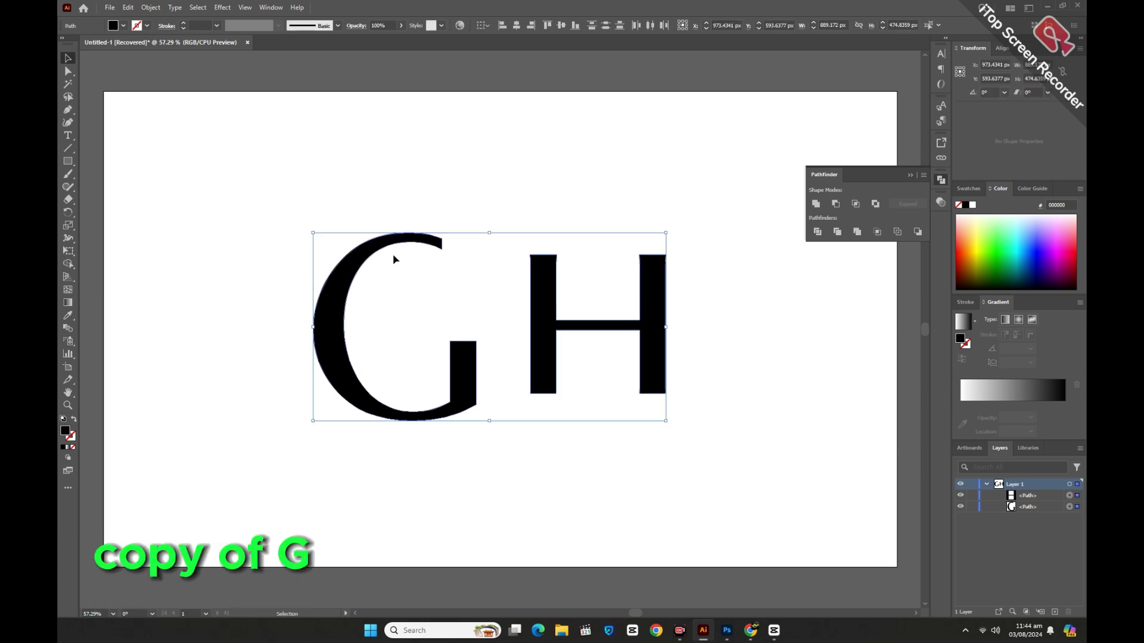
left_click(128, 7)
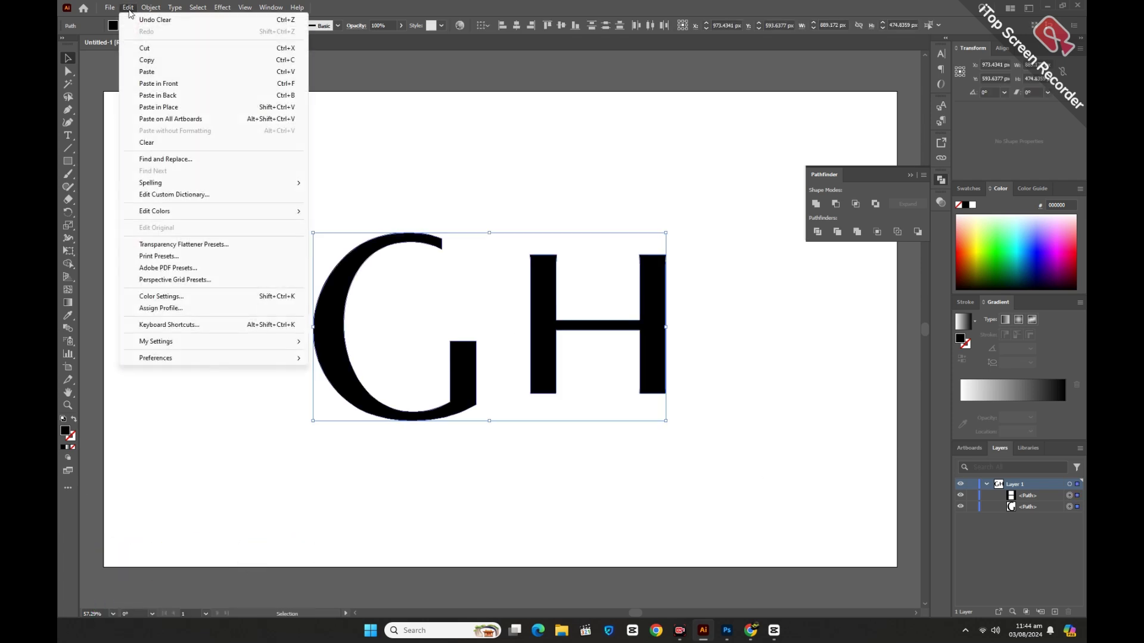
left_click(149, 60)
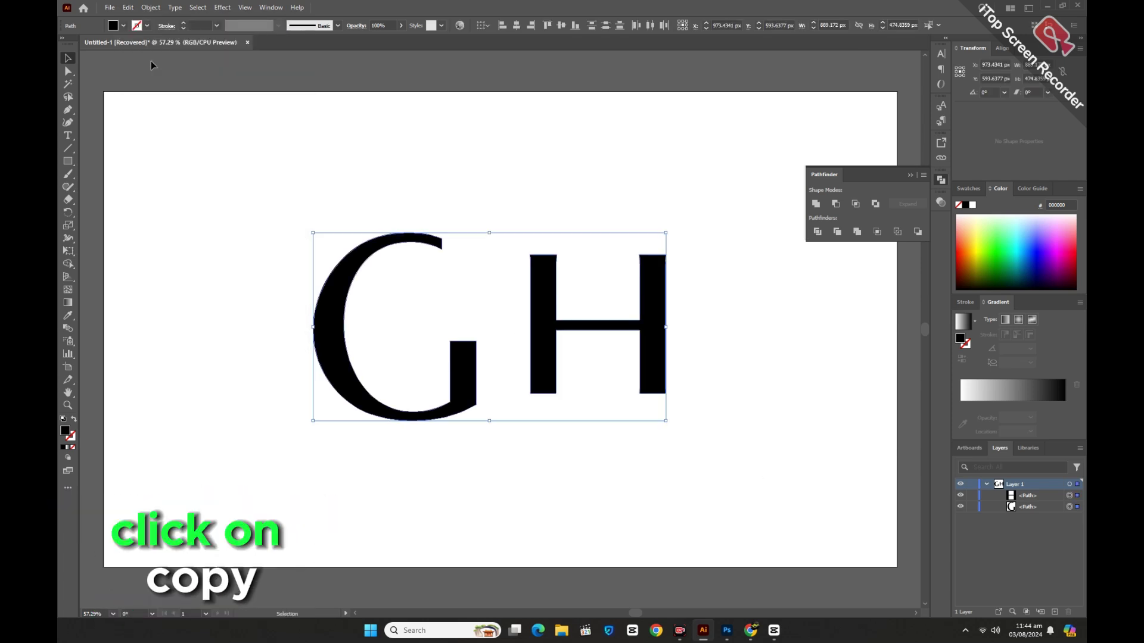
left_click(127, 7)
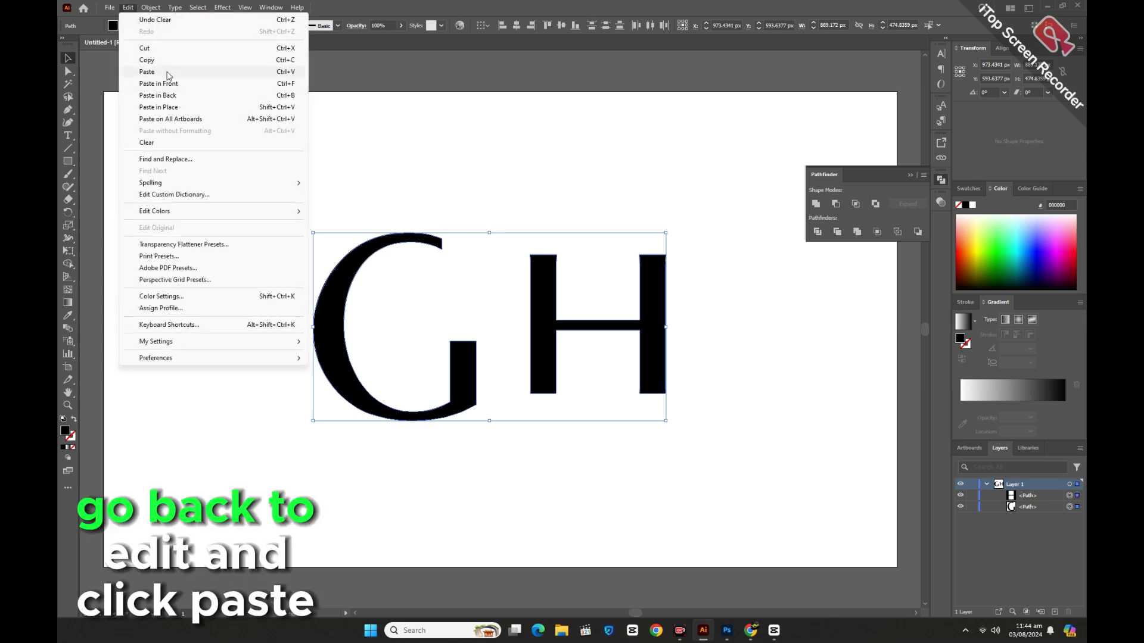
left_click(175, 96)
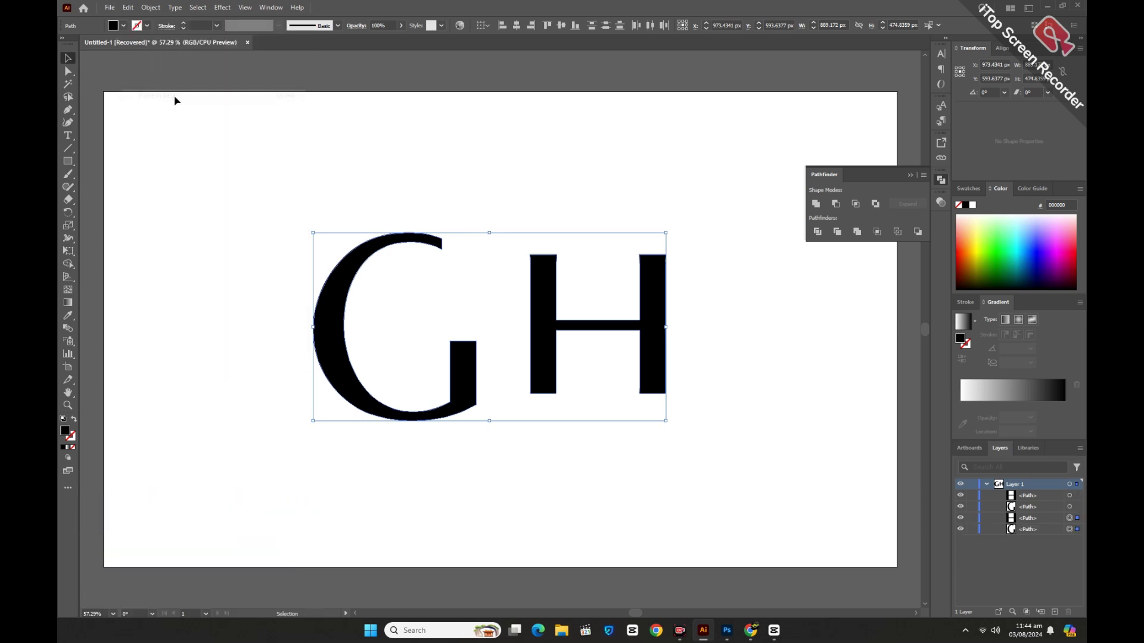
Fill the rear copies of G and H with light gray (CCCCCC).
left_click(113, 26)
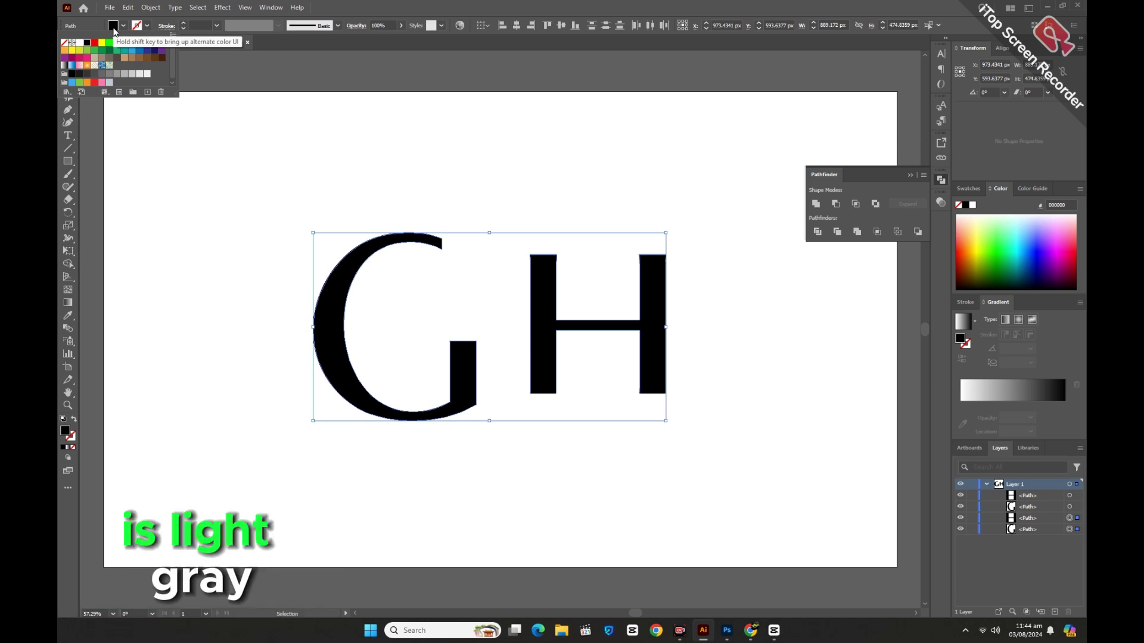
left_click(222, 7)
Apply an Offset Path effect of 20 px with mitered joins to the gray copies.
left_click(222, 7)
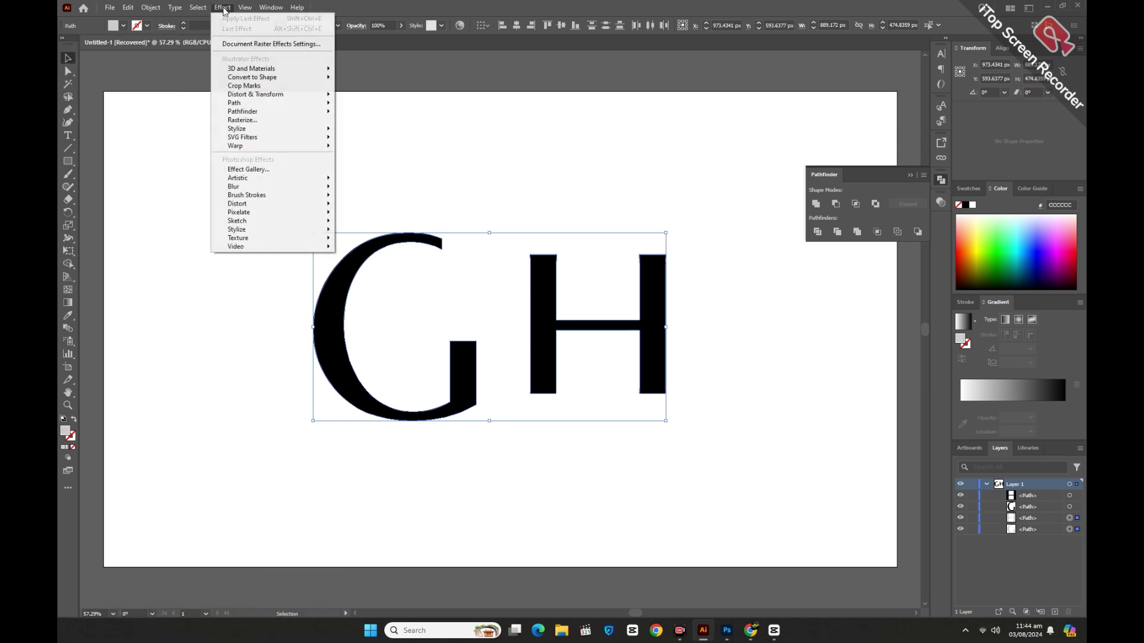
mouse_move(251, 106)
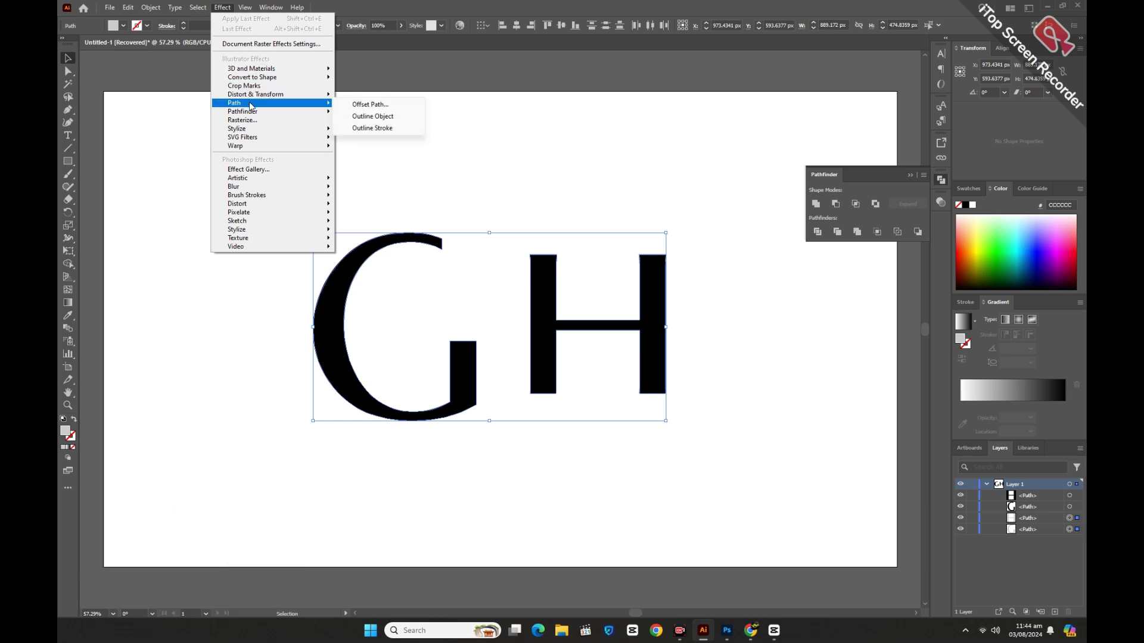
left_click(381, 105)
left_click_drag(726, 226, 522, 122)
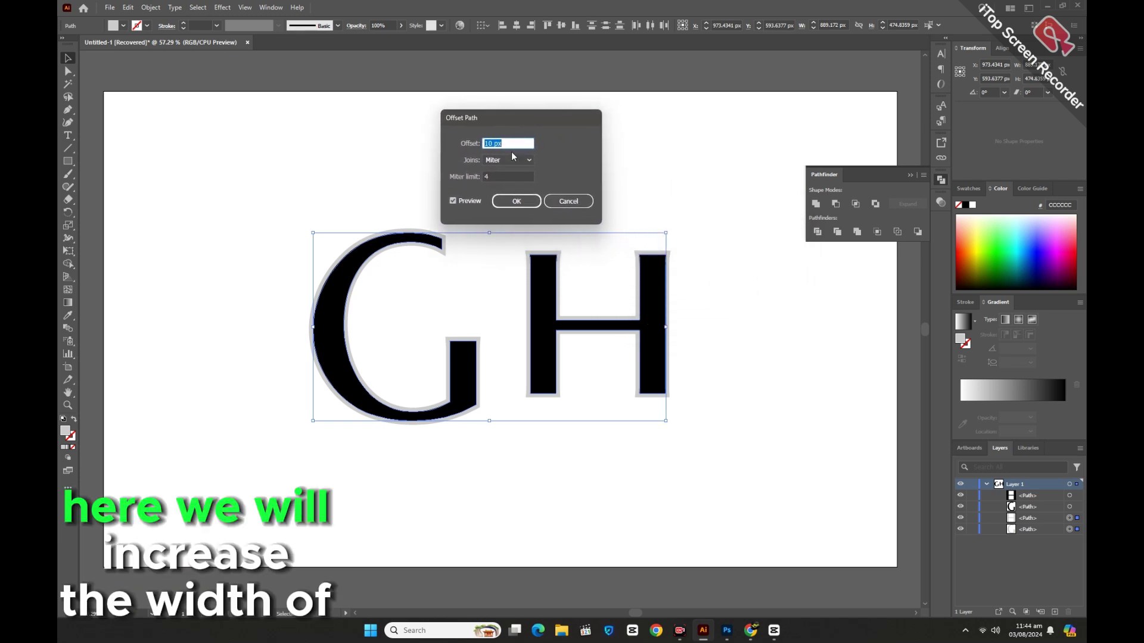
left_click(508, 143)
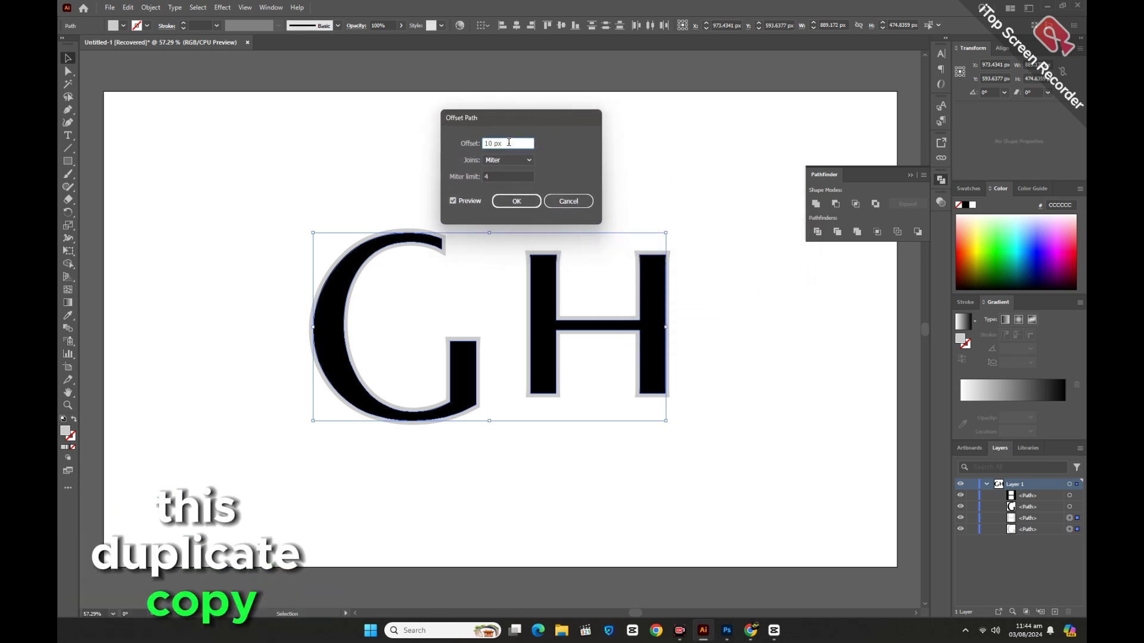
key("Up")
key("Up")
key("Up")
key("Up")
key("Up")
key("Up")
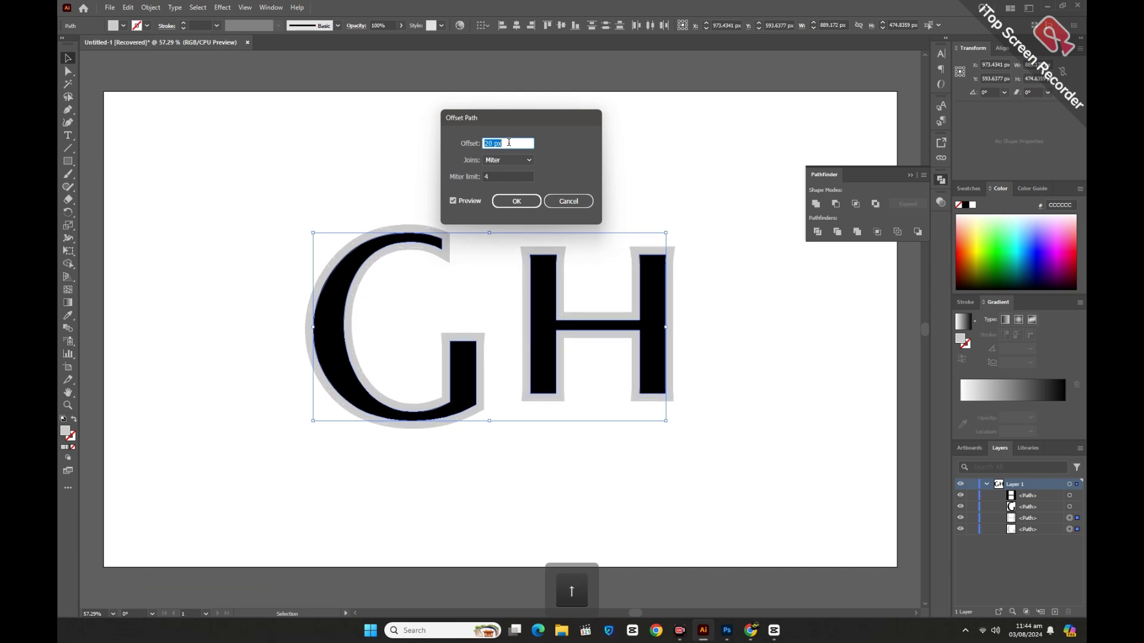
left_click(532, 203)
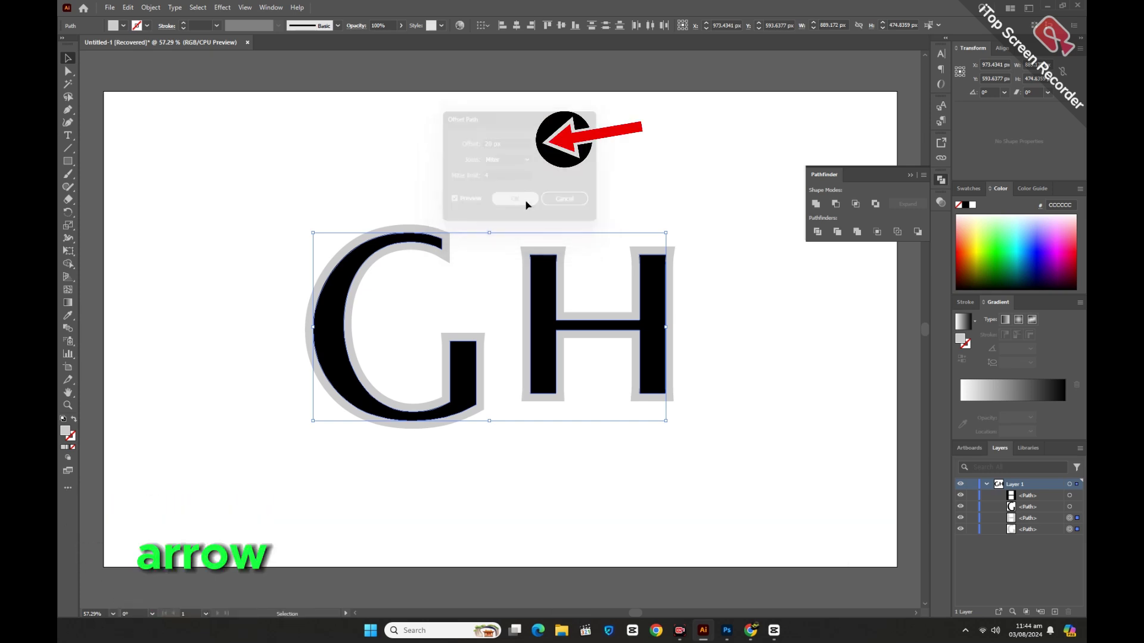
Expand the appearance of the offset gray copies and deselect them.
left_click(151, 7)
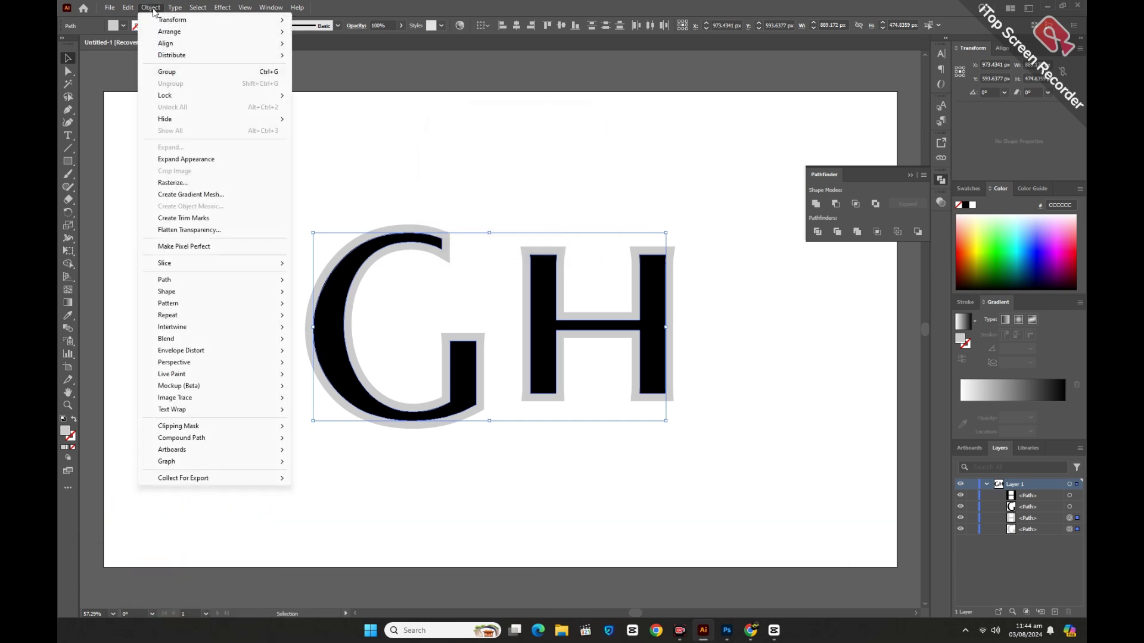
left_click(197, 160)
left_click(505, 205)
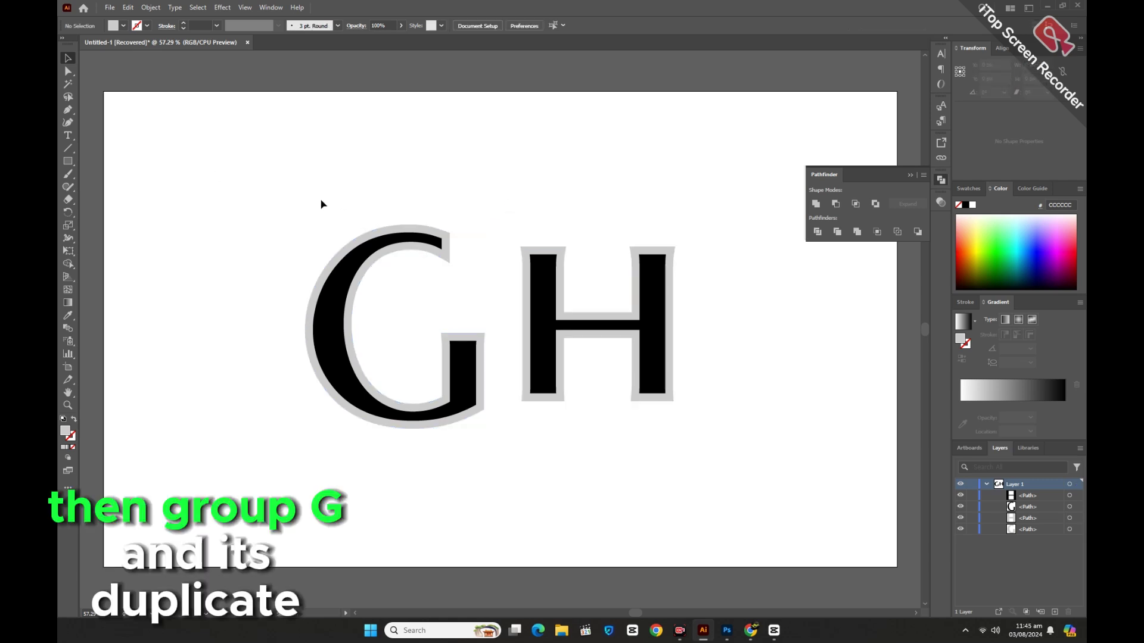
Group the G with its gray copy, and group the H with its gray copy.
left_click_drag(311, 192, 387, 326)
right_click(389, 292)
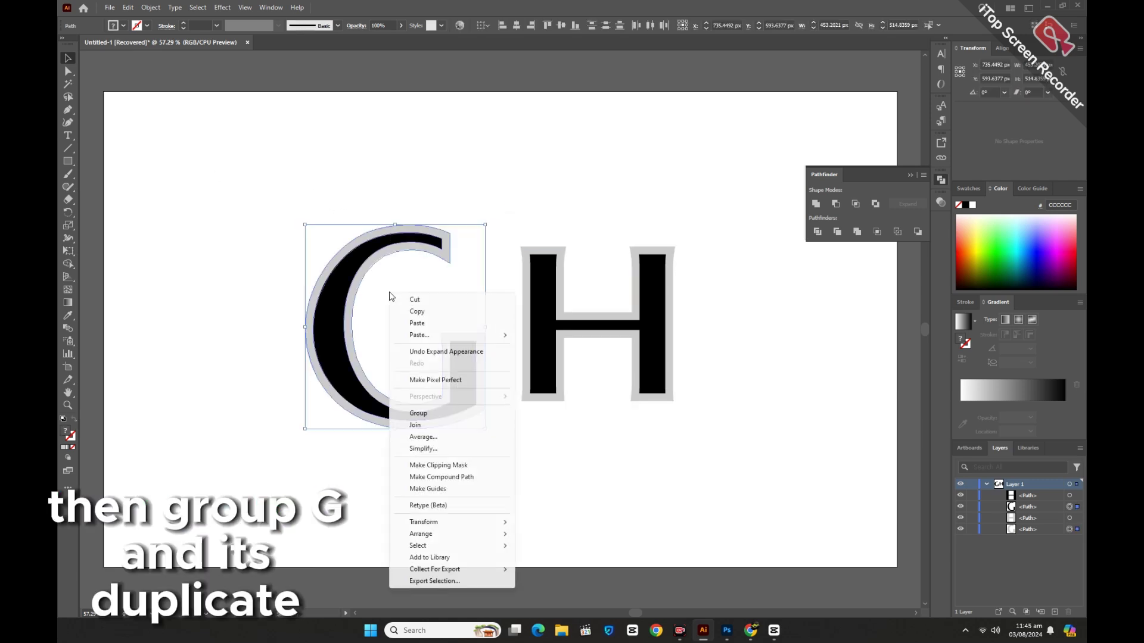
left_click(418, 413)
left_click_drag(592, 291, 606, 307)
right_click(585, 214)
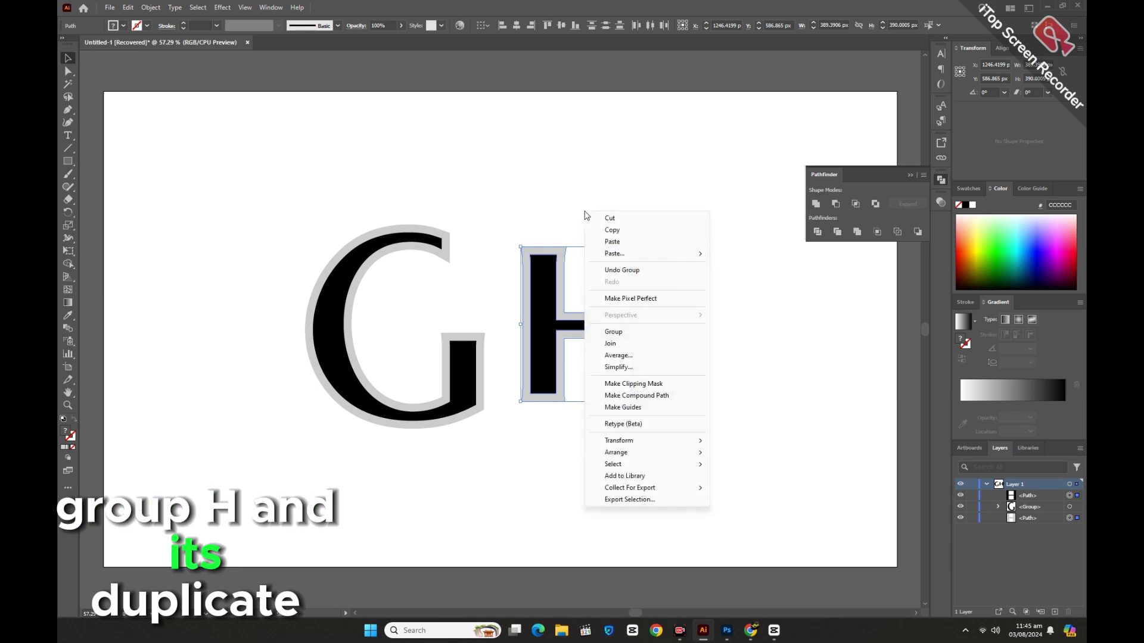
left_click(599, 330)
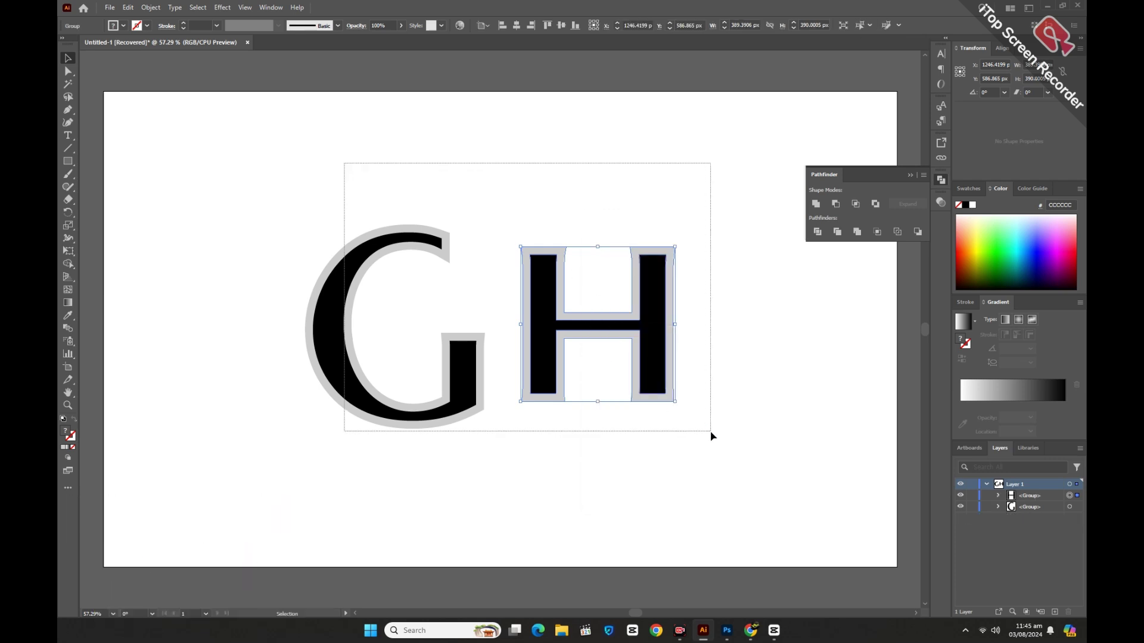
Align the G and H groups on top of each other by their horizontal and vertical centers.
left_click_drag(712, 437, 711, 435)
left_click(517, 26)
left_click(561, 27)
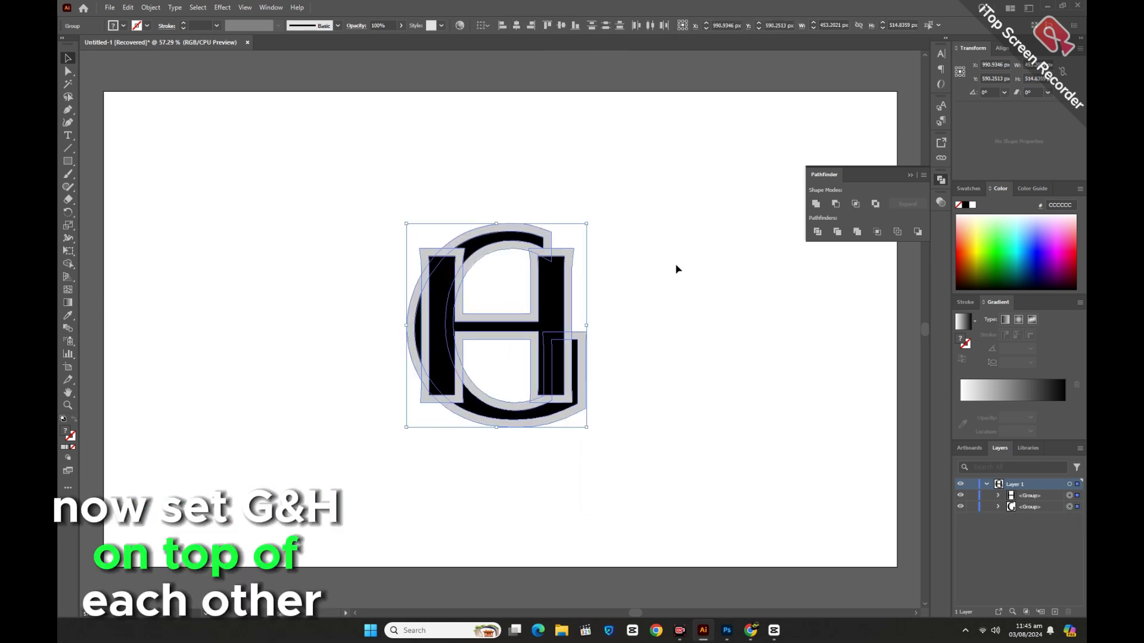
left_click(677, 270)
Nudge the H group 33 px to the right so its right stem lines up with the G's stem.
left_click(557, 306)
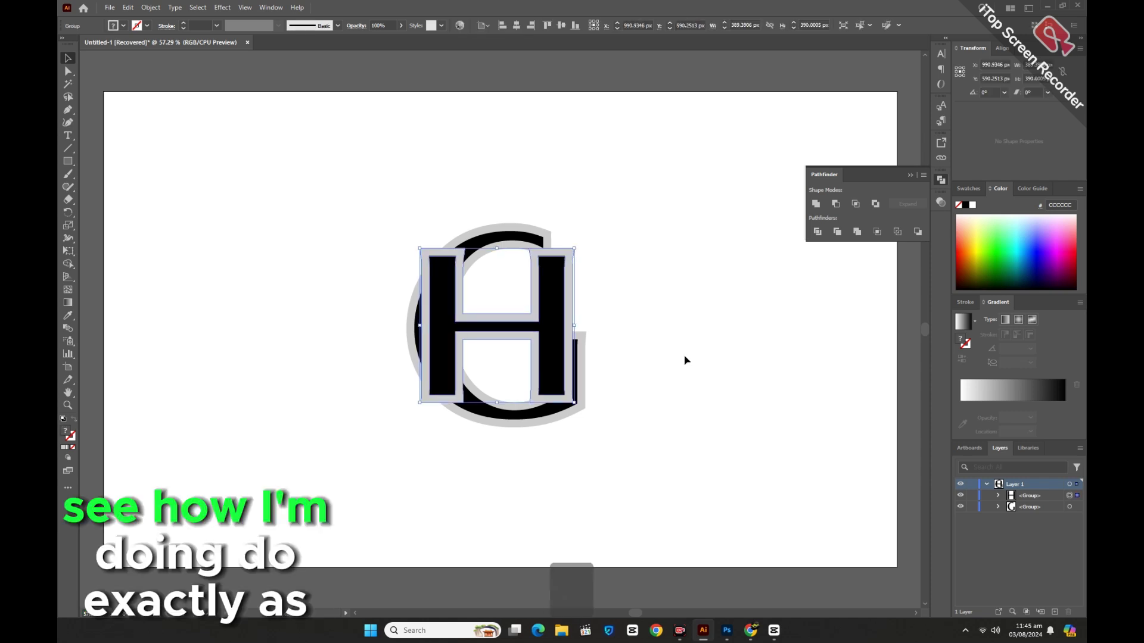
key("Right")
key("Right")
key("Right")
key("Right")
key("Right")
key("Right")
key("Right")
key("Right")
key("Right")
key("Right")
key("Right")
key("Right")
key("Right")
key("Right")
key("Right")
key("Right")
key("Right")
key("Right")
key("Right")
key("Right")
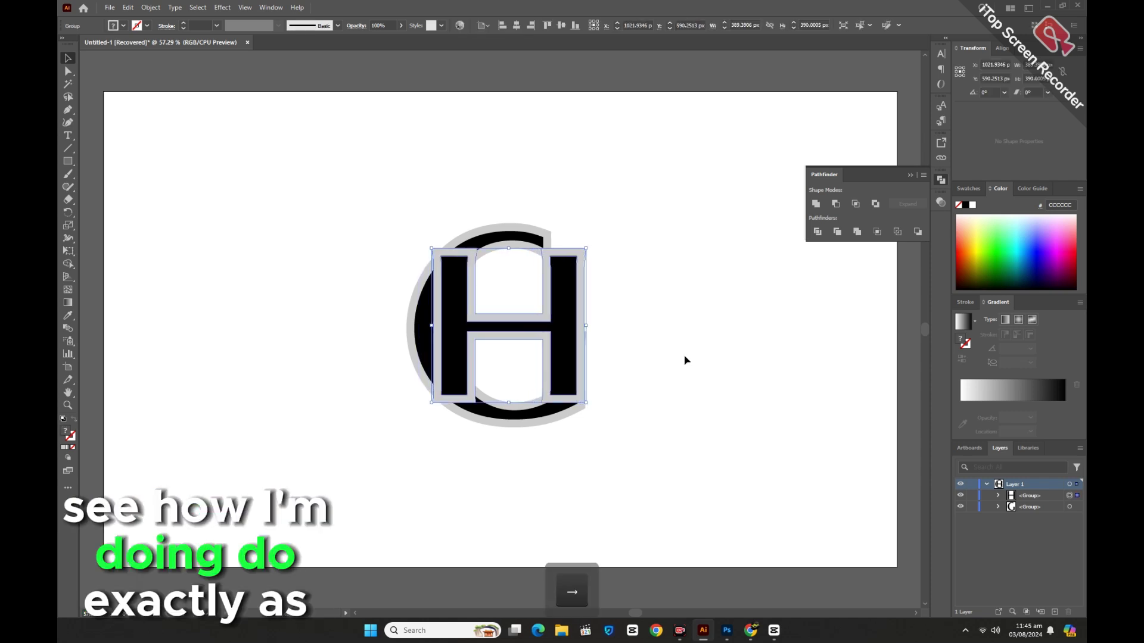
key("Right")
key("Right")
left_click(684, 360)
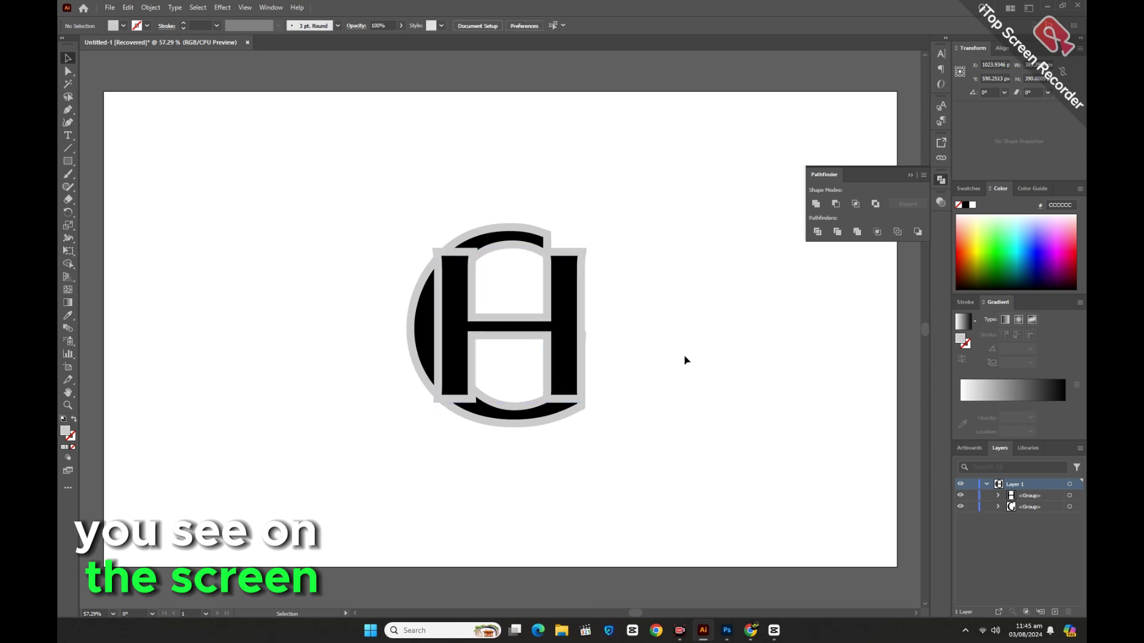
Merge the black strokes of G and the remaining H strokes into one red (FF0000) shape with Shape Builder.
left_click_drag(348, 182, 660, 466)
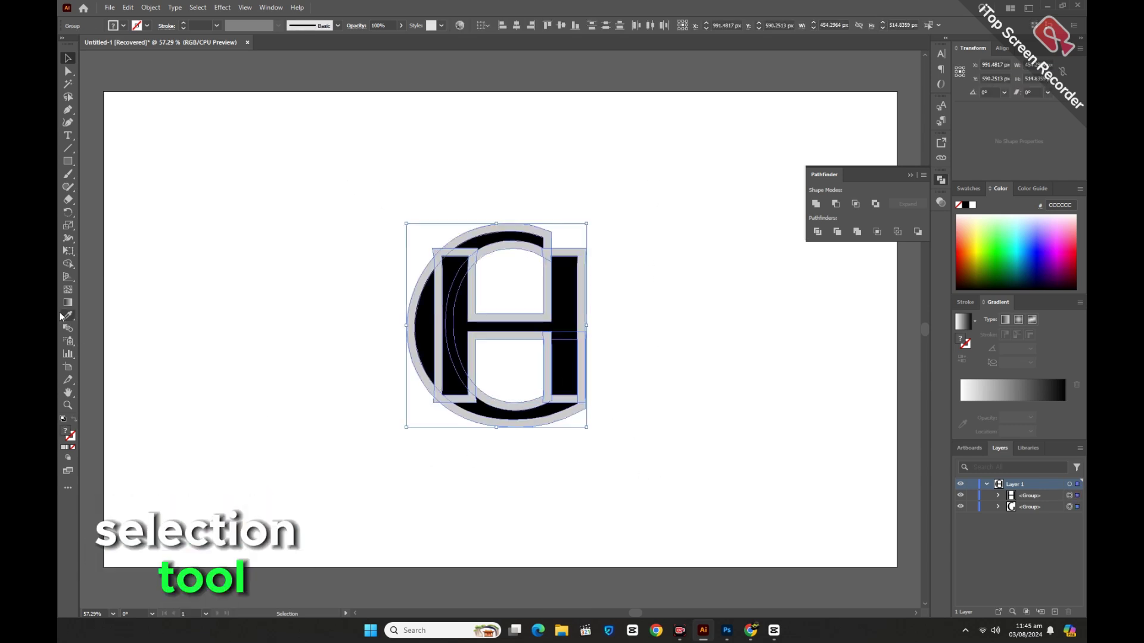
left_click(68, 264)
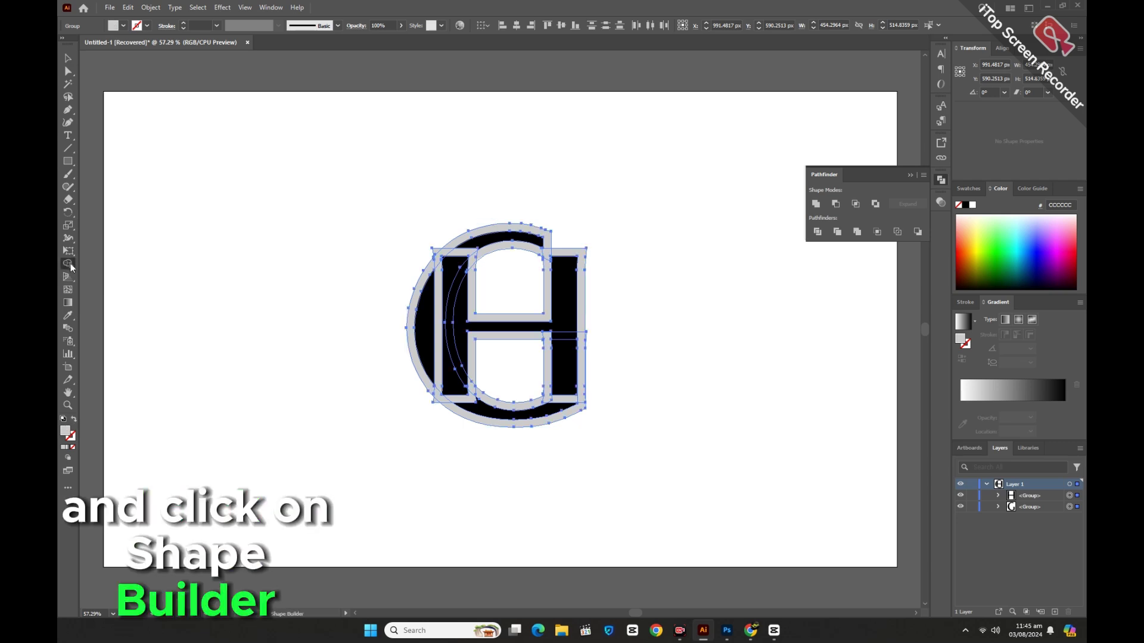
left_click(112, 26)
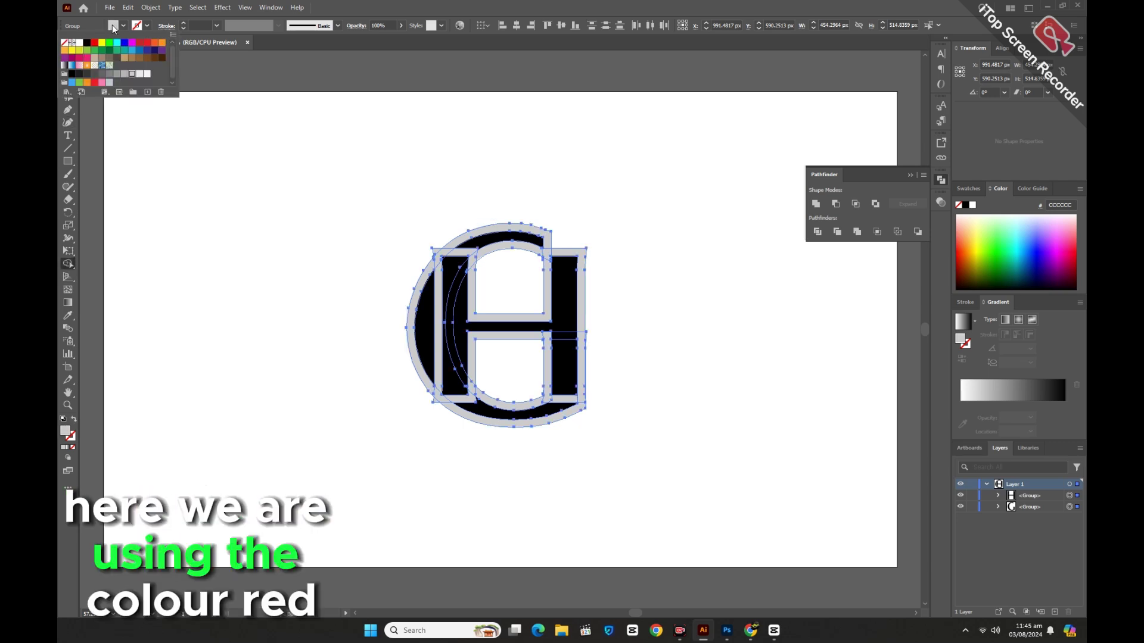
left_click(95, 44)
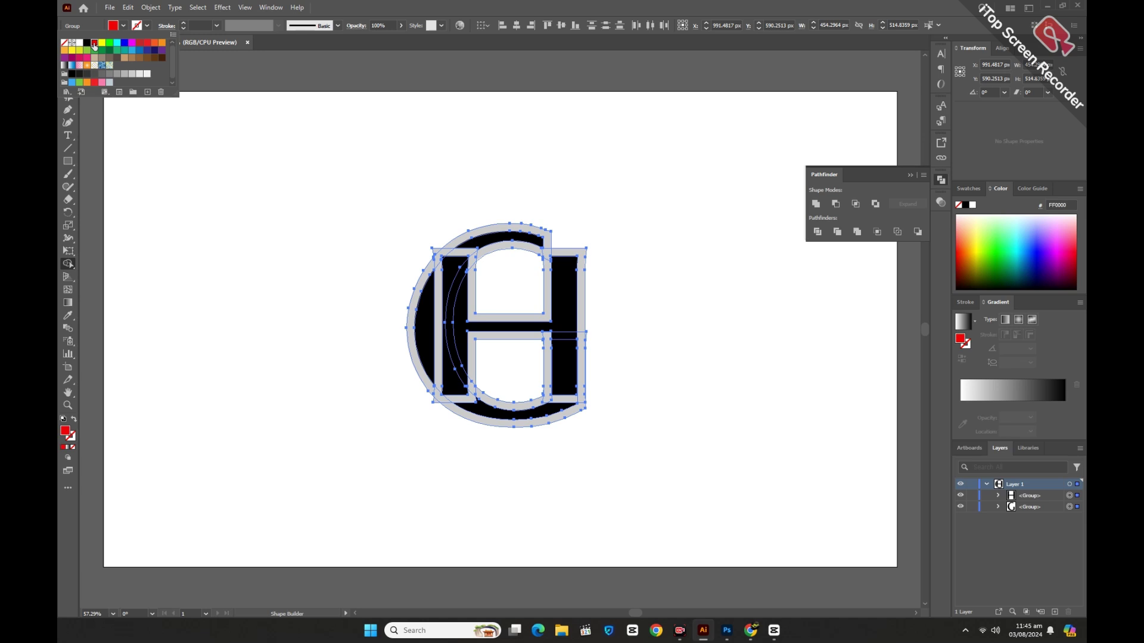
mouse_move(513, 239)
left_mouse_down()
mouse_move(475, 241)
mouse_move(451, 264)
mouse_move(429, 355)
mouse_move(447, 391)
mouse_move(482, 410)
mouse_move(539, 411)
mouse_move(566, 381)
left_mouse_up()
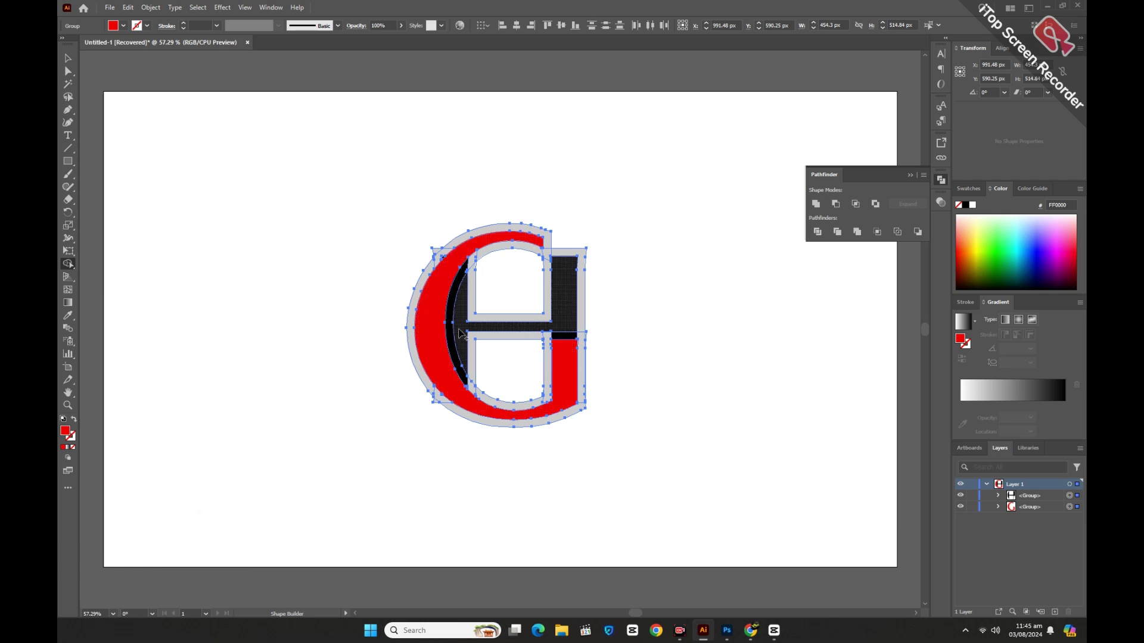
mouse_move(557, 332)
left_mouse_down()
mouse_move(556, 357)
mouse_move(258, 331)
left_mouse_up()
Ungroup the merged artwork and separate the red monogram from the gray and black leftovers.
key("v")
right_click(562, 316)
left_click(607, 465)
key("ctrl+shift+a")
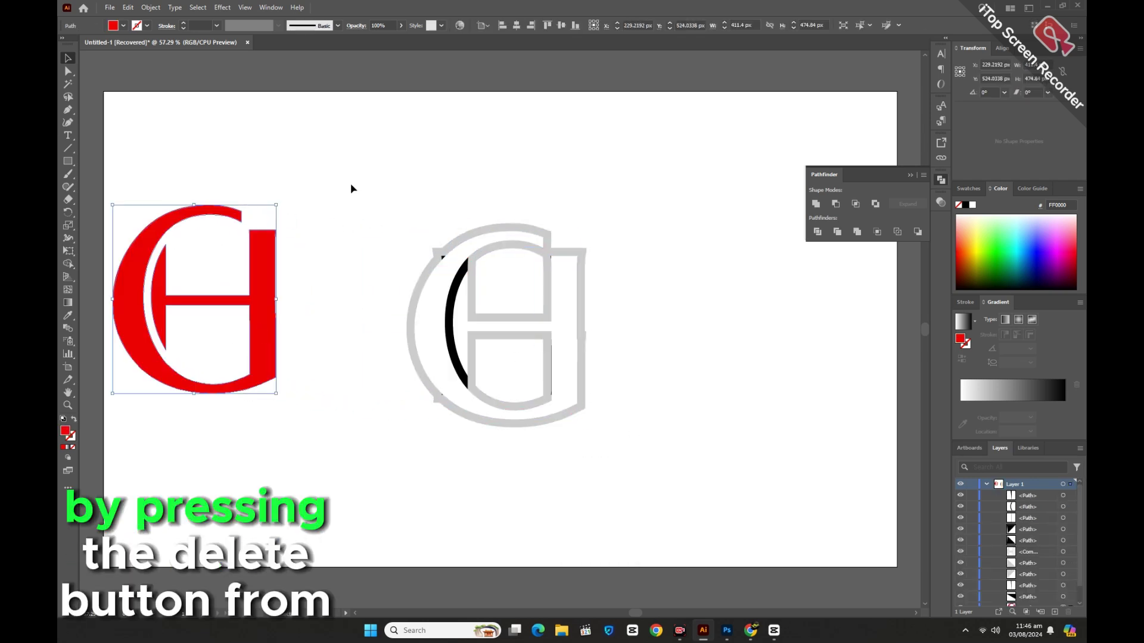
Delete the leftover gray and black pieces and move the red monogram back near the artboard's center.
left_click_drag(352, 187, 675, 499)
key("Delete")
mouse_move(270, 330)
left_mouse_down()
mouse_move(408, 355)
mouse_move(544, 360)
left_mouse_up()
Erase a thin vertical strip along the outer edge of the monogram's right stem to straighten it.
key("shift+e")
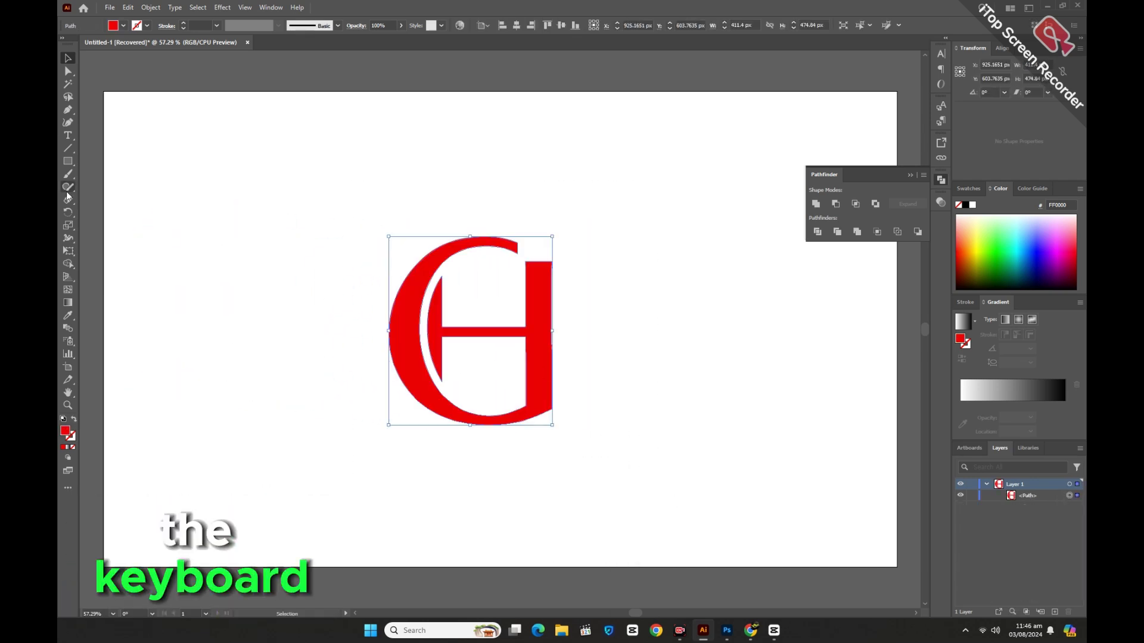
left_click_drag(570, 260, 566, 490)
left_click(68, 57)
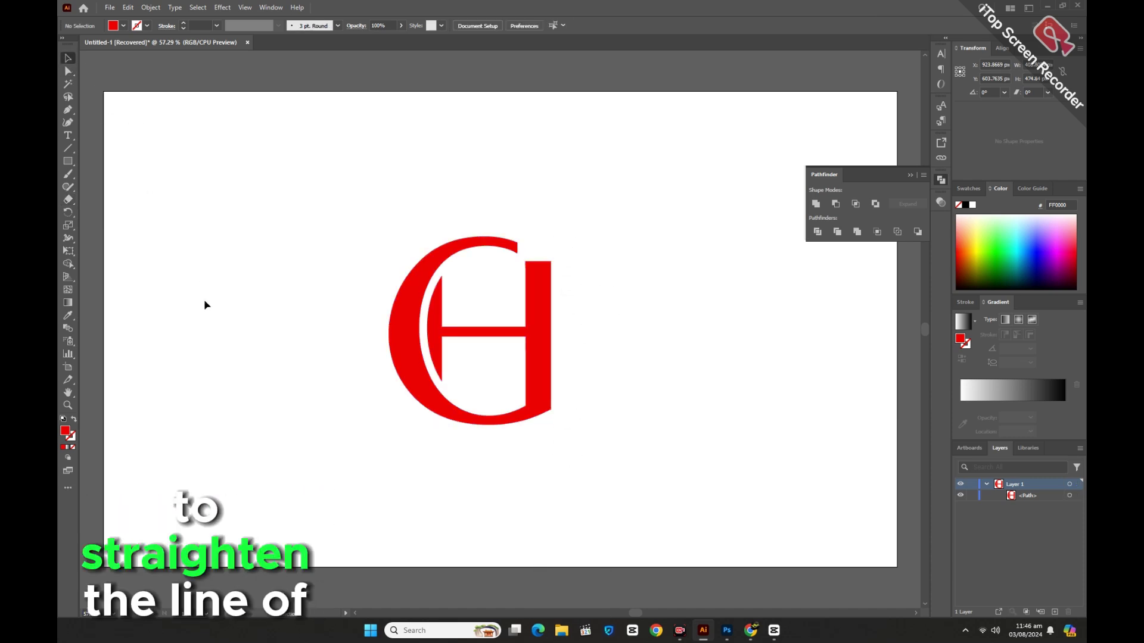
Erase a straight horizontal gap across the right stem below the crossbar to separate the G from the H.
left_click(536, 377)
left_click(67, 201)
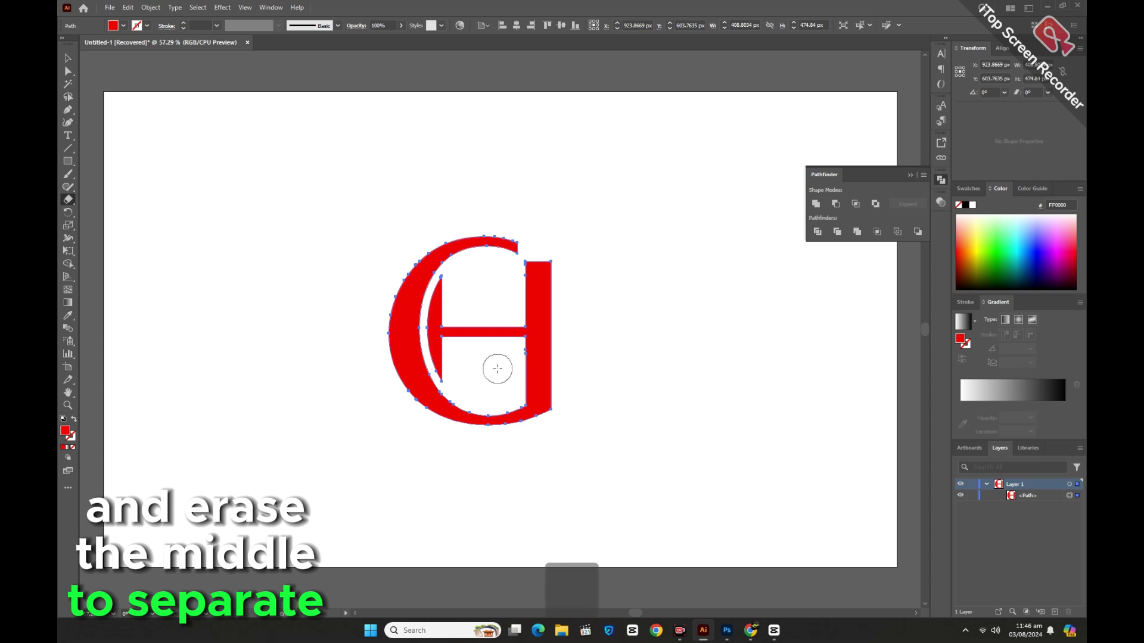
left_click_drag(511, 369, 544, 369)
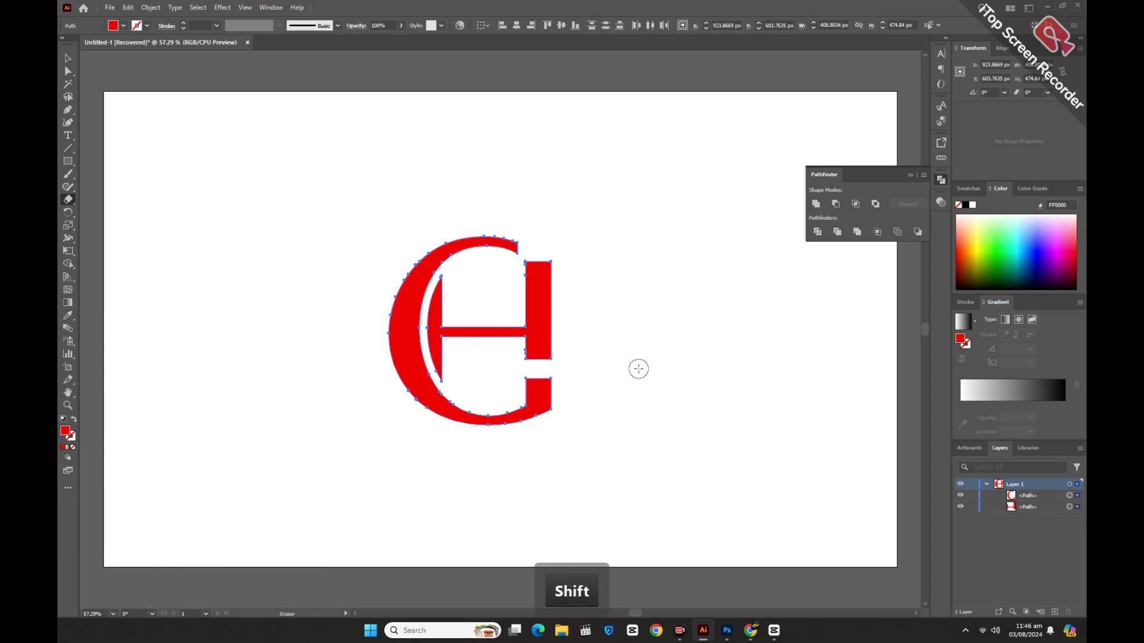
key("v")
left_click(199, 219)
Fill the H part of the monogram with black, leaving the G red.
left_click_drag(357, 216, 590, 449)
left_click(592, 371)
left_click(538, 334)
left_click(114, 28)
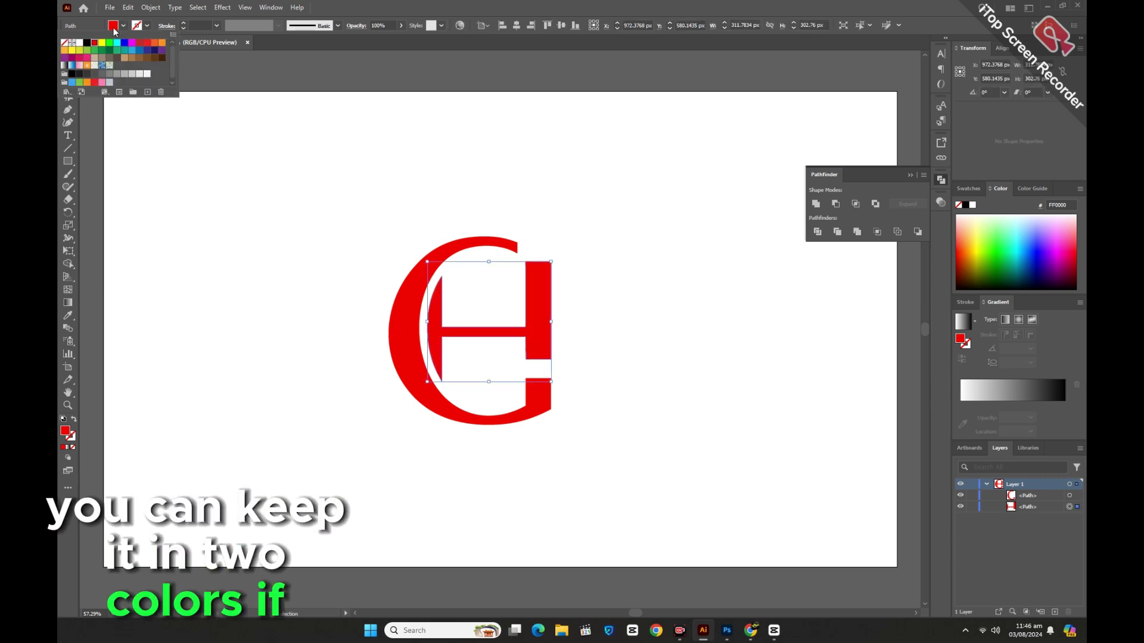
left_click(86, 45)
left_click(332, 280)
left_click(521, 500)
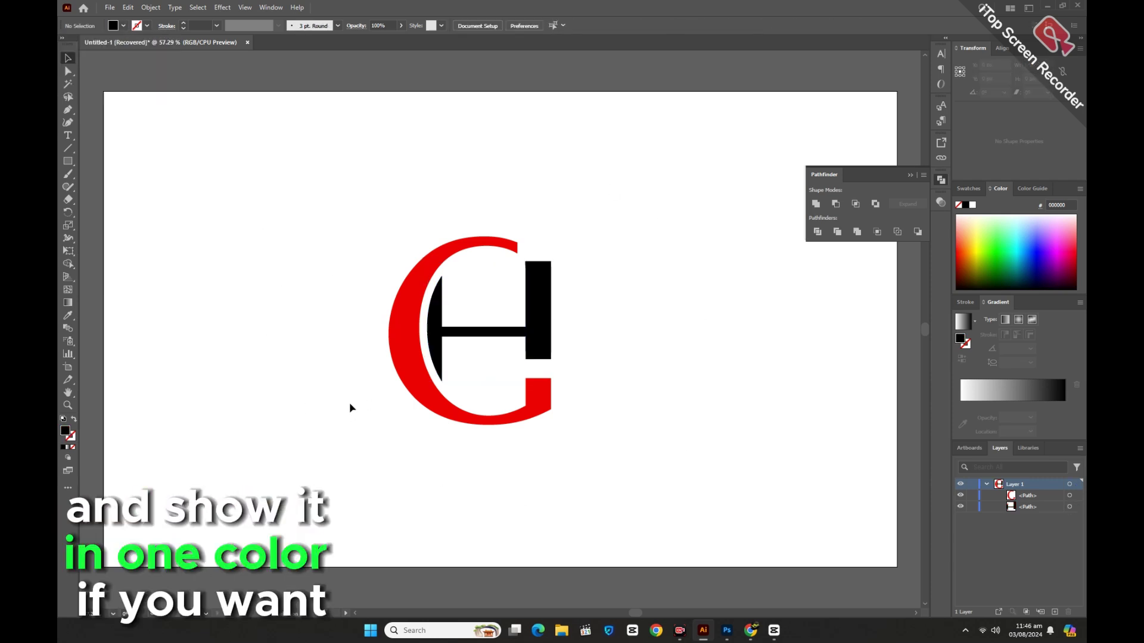
Fill the whole monogram, both G and H, with black and deselect it.
left_click_drag(307, 225, 619, 441)
left_click(113, 27)
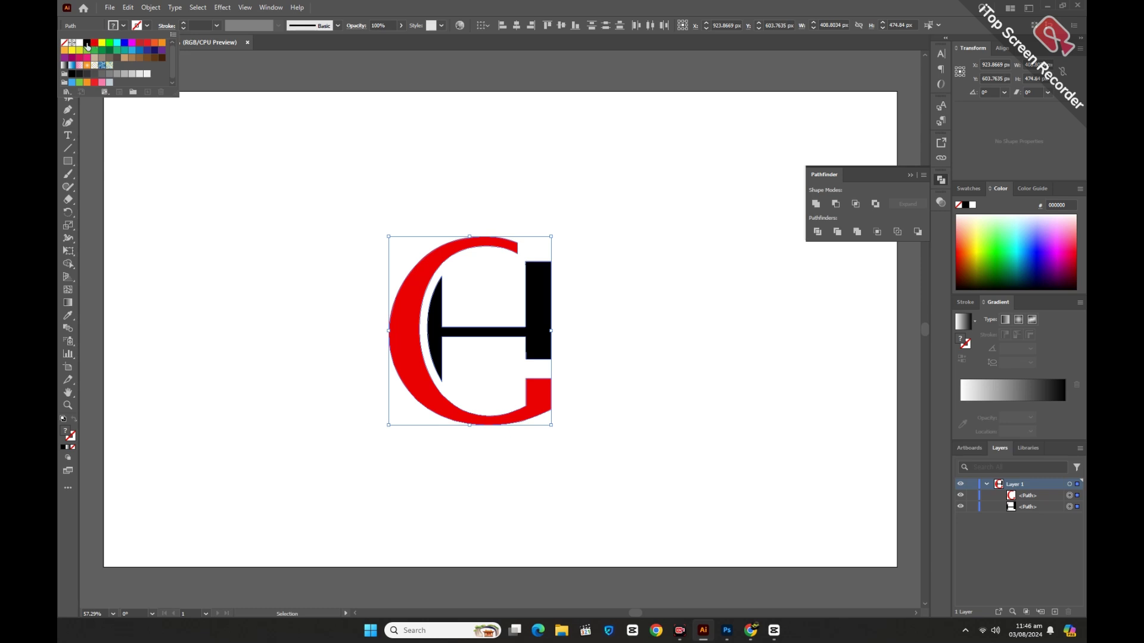
left_click(87, 45)
key("Escape")
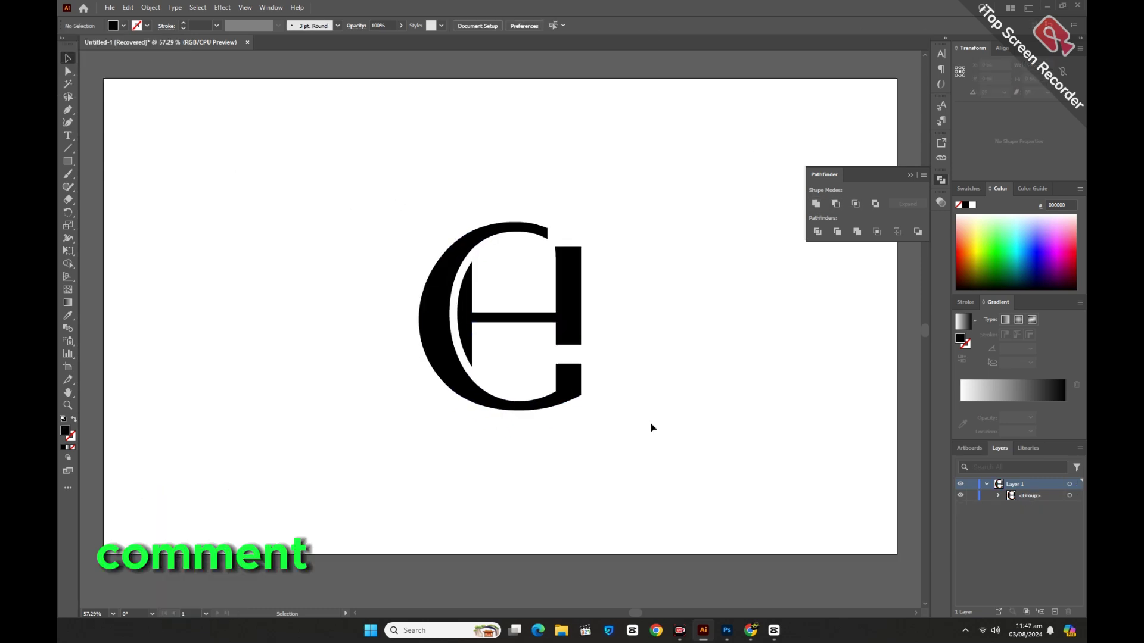